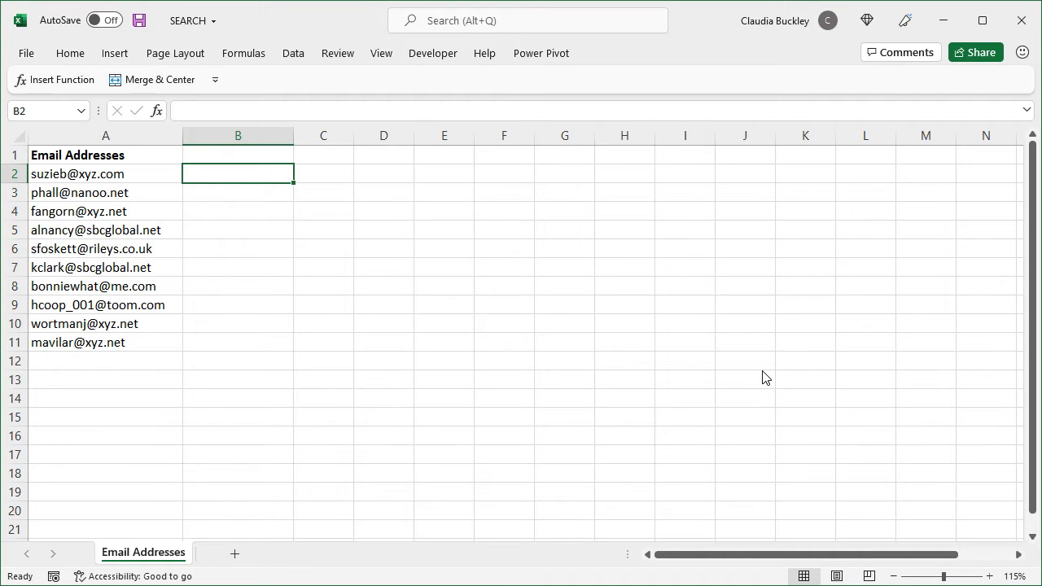
Enter =SEARCH("@",A2) in cell B2 to locate the @ sign in the first email address
text(=sea)
key(Tab)
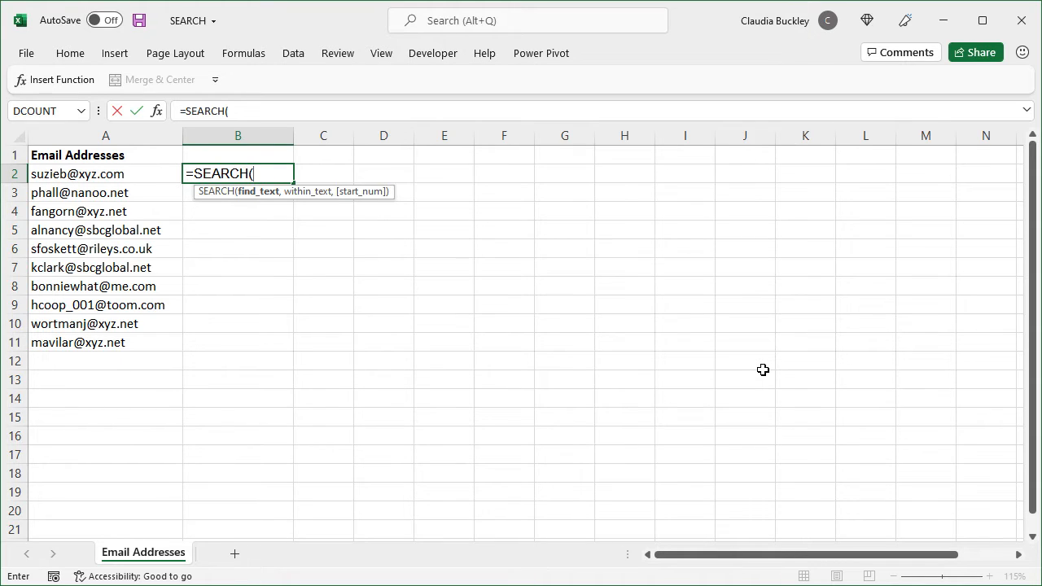
text("@",)
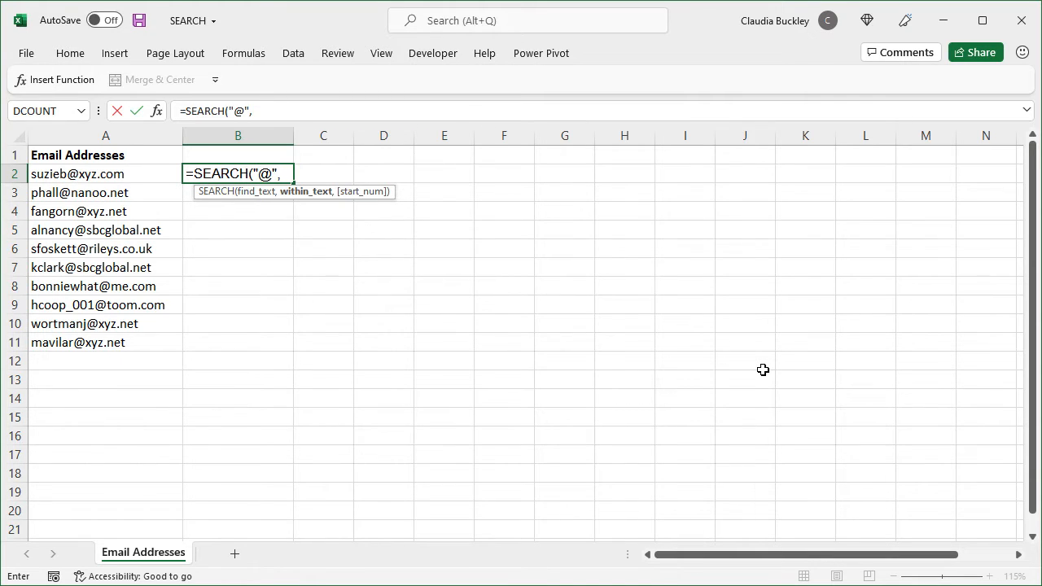
text(A)
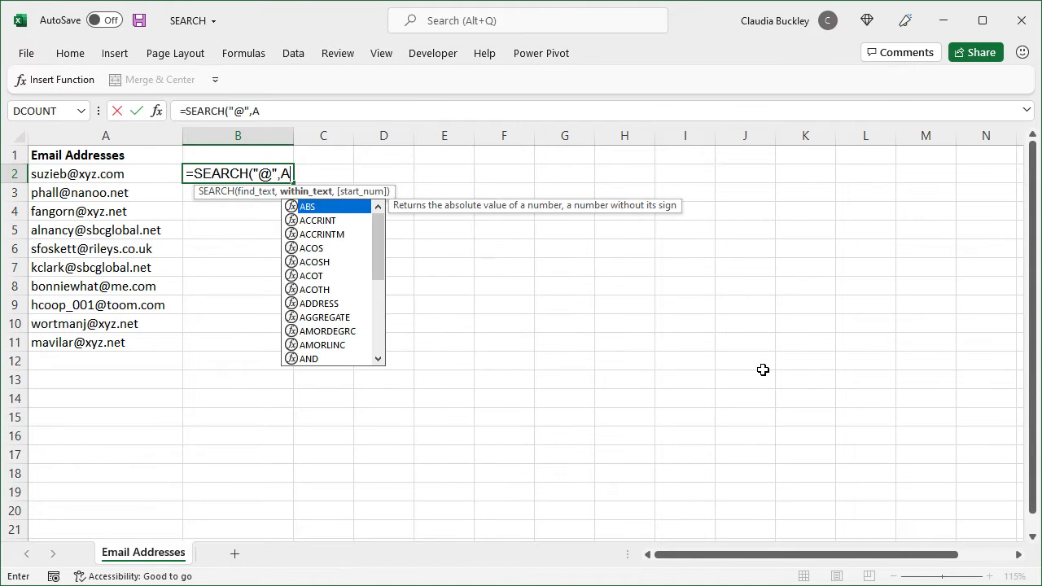
text(2)
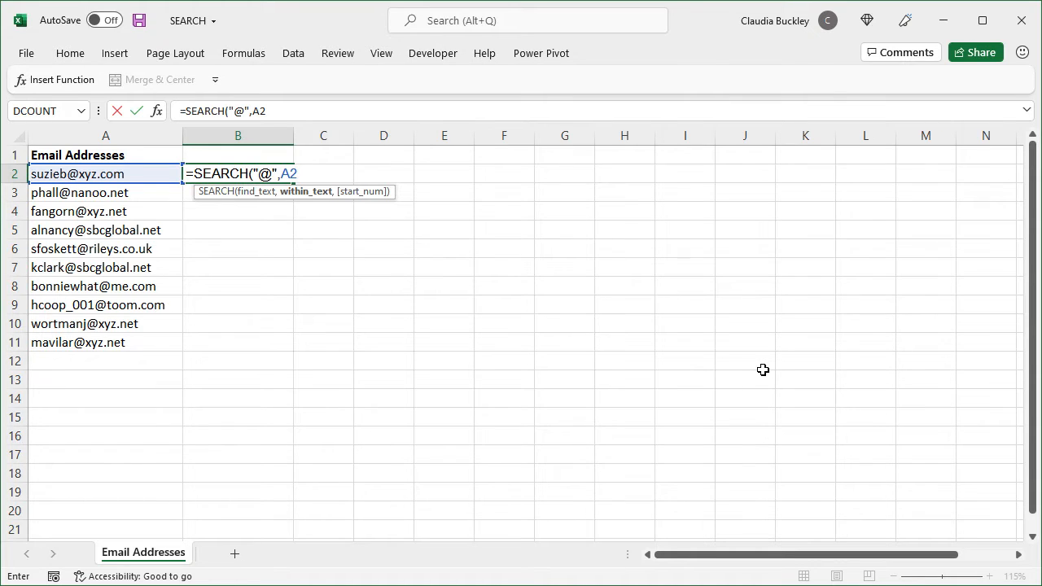
text())
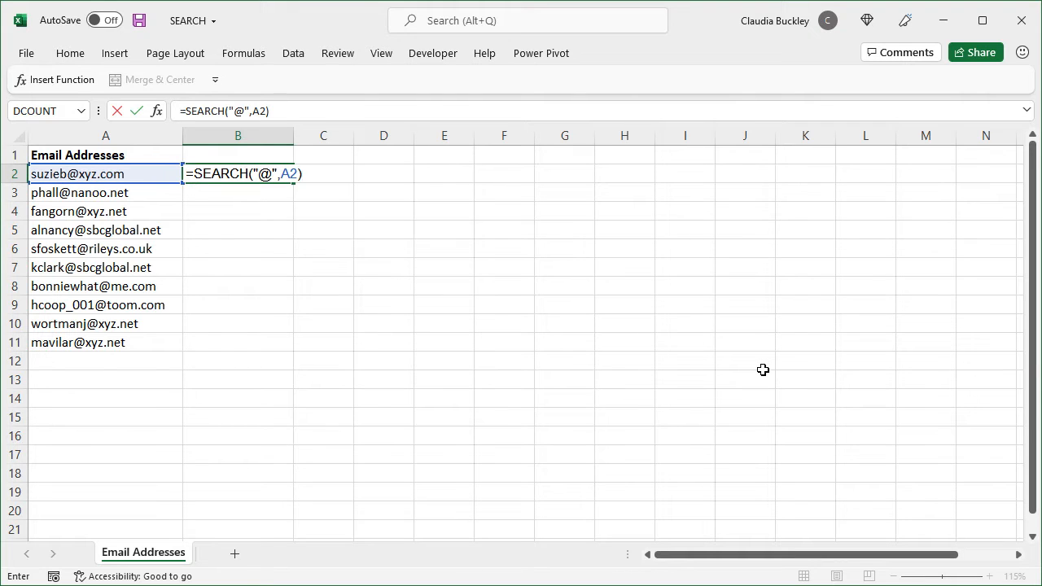
key(Return)
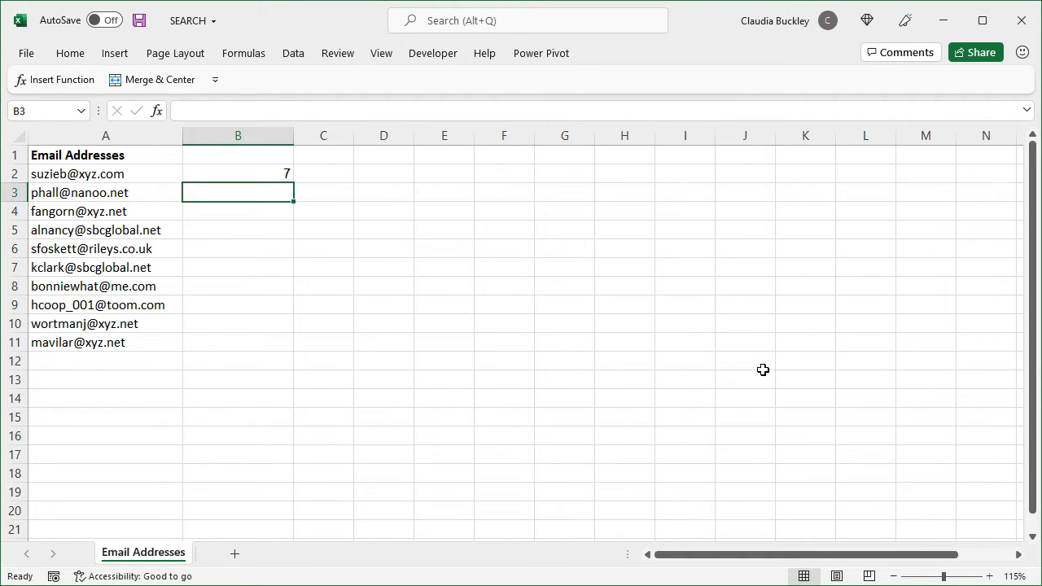
Extend the formula in B2 to =LEFT(A2,SEARCH("@",A2)-1) so it extracts the text before the @ sign
click(252, 175)
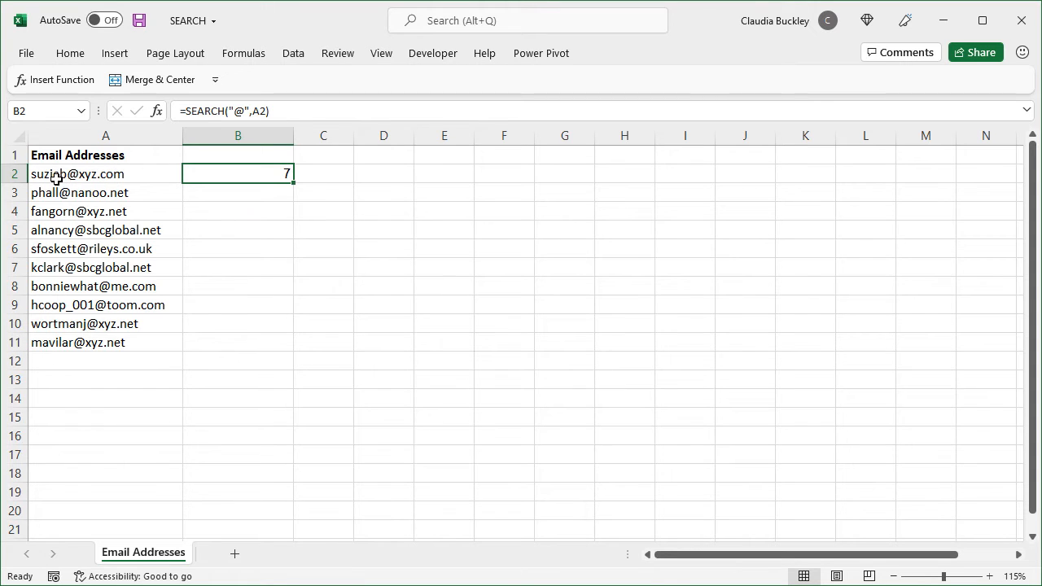
click(185, 110)
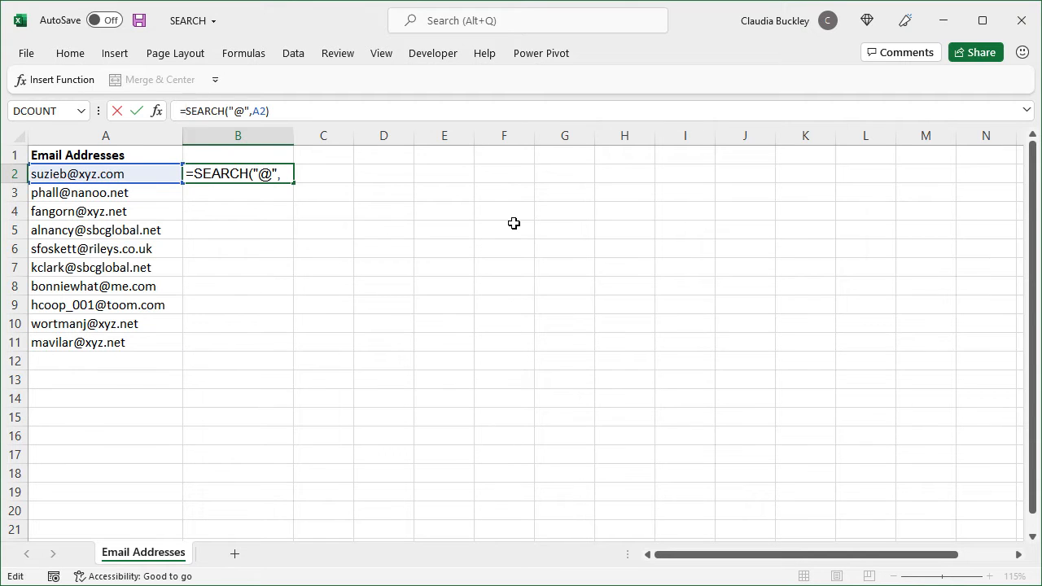
text(left()
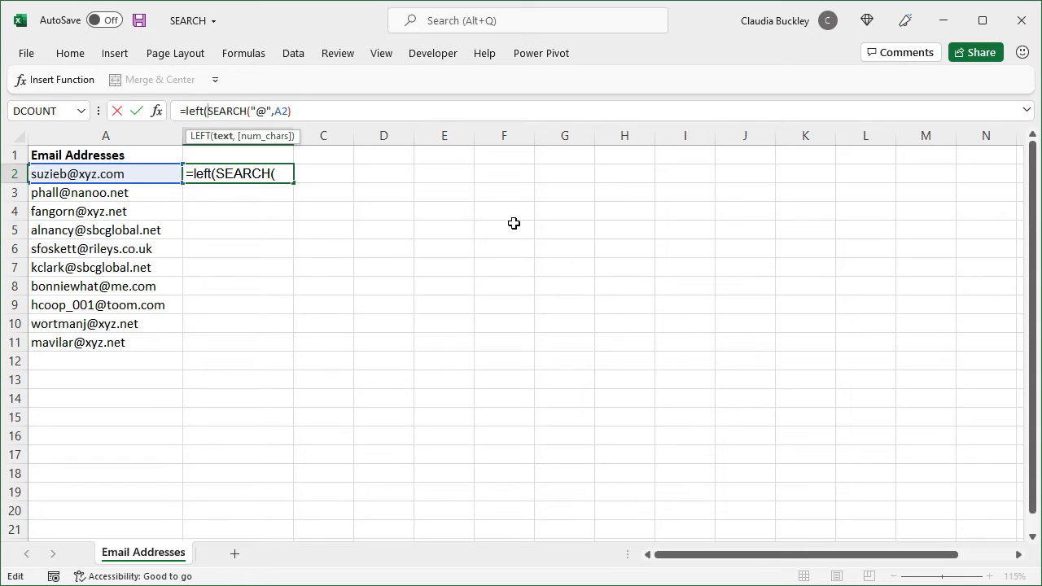
text(a2)
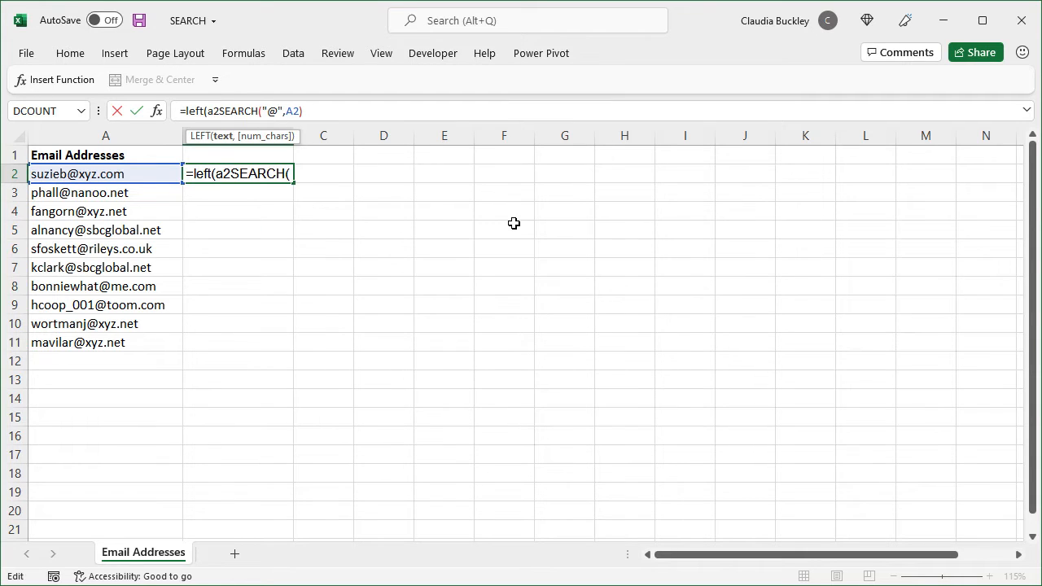
text(,)
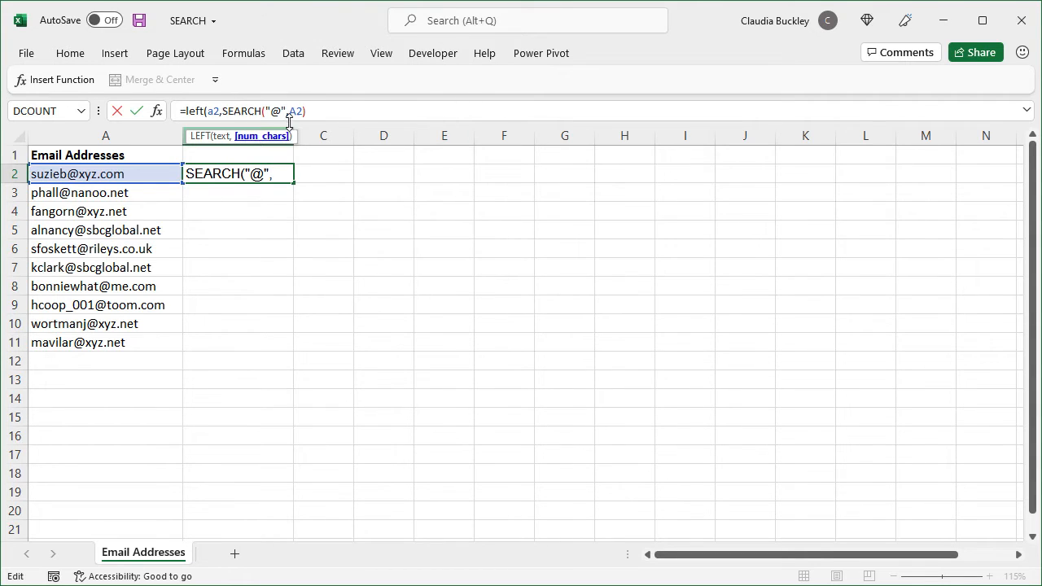
click(321, 112)
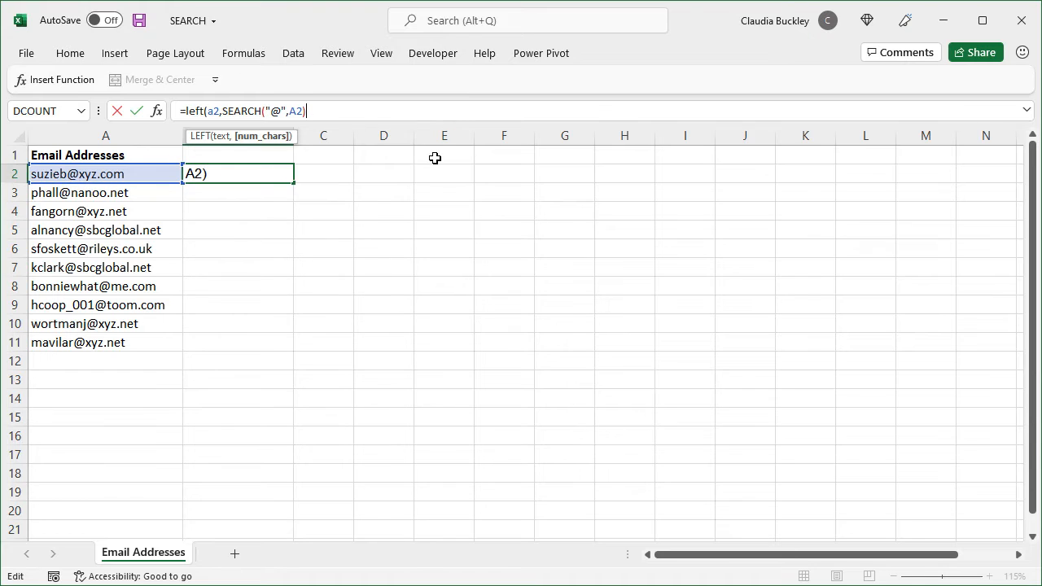
text(1))
key(Return)
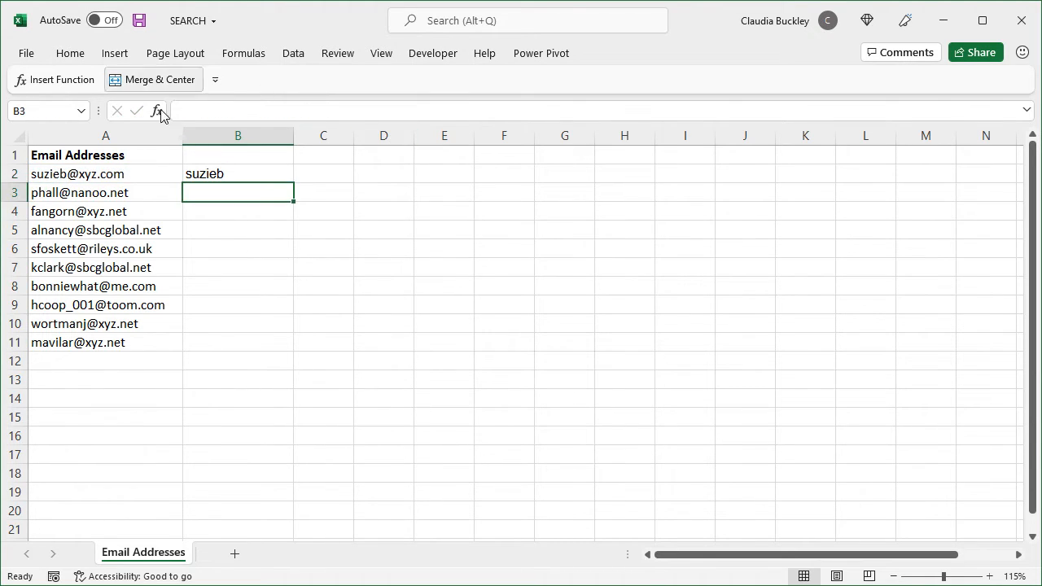
Fill the B2 formula down to B11 and enter the heading Usernames in B1
click(216, 174)
double_click(295, 183)
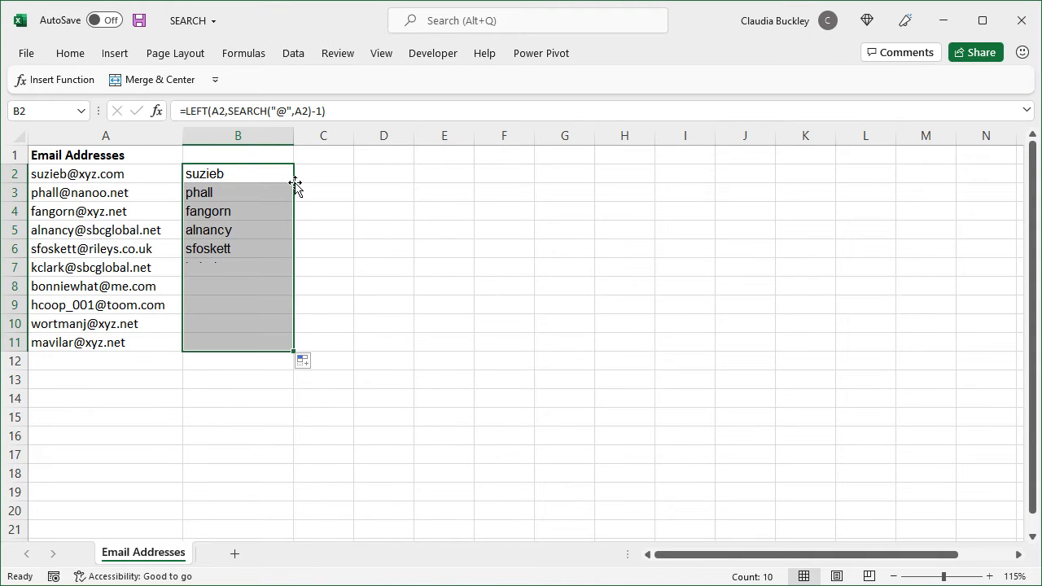
click(261, 155)
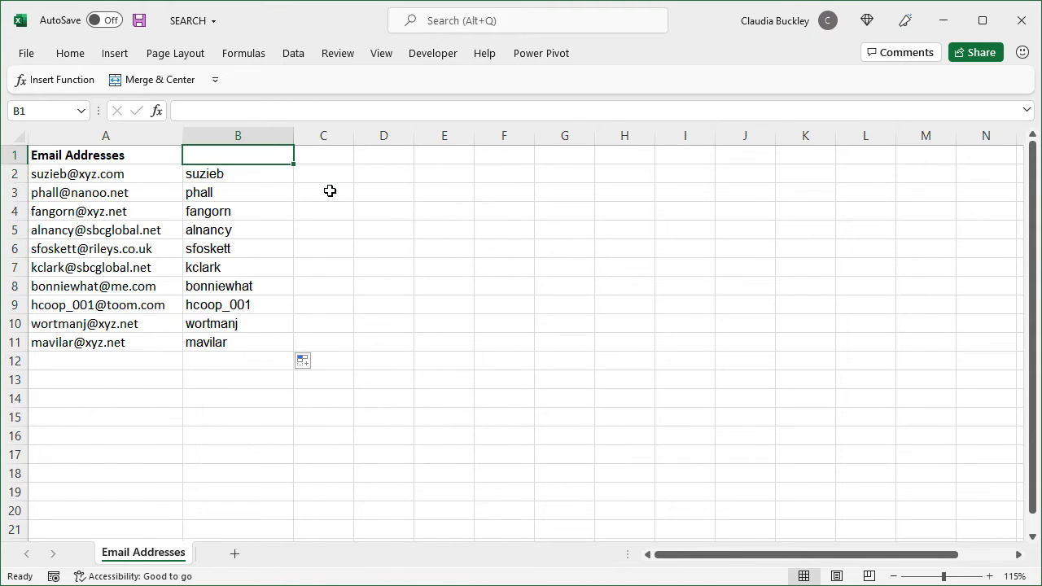
text(Usernames)
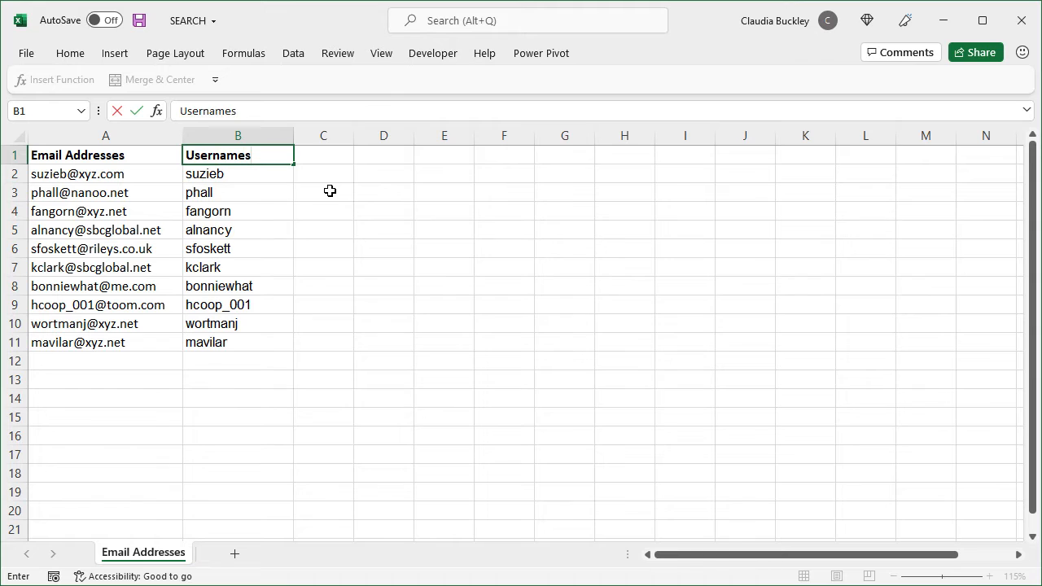
key(Return)
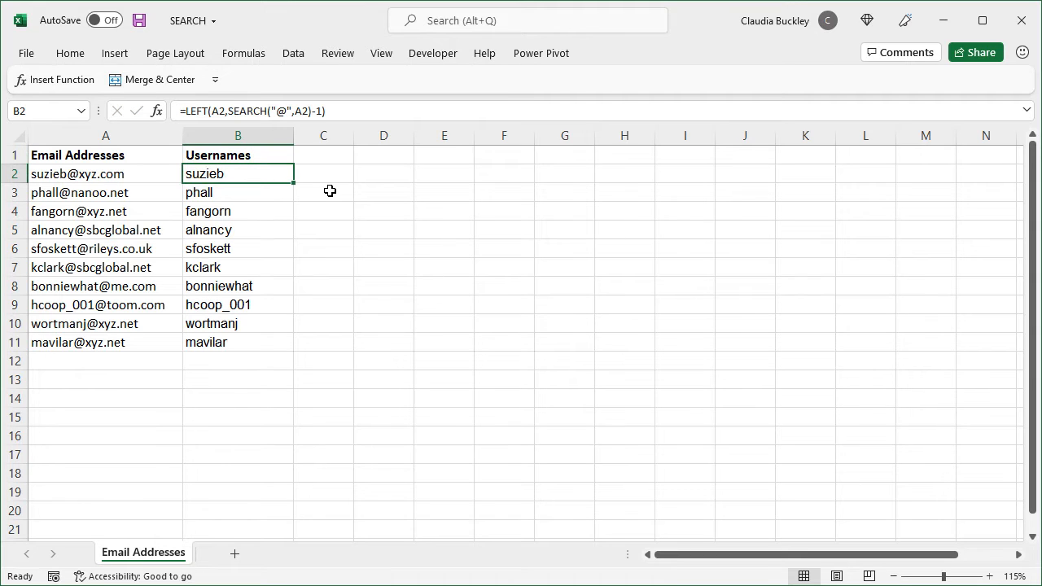
Start a FIND formula in cell C2 beside the first username
key(Right)
text(=f)
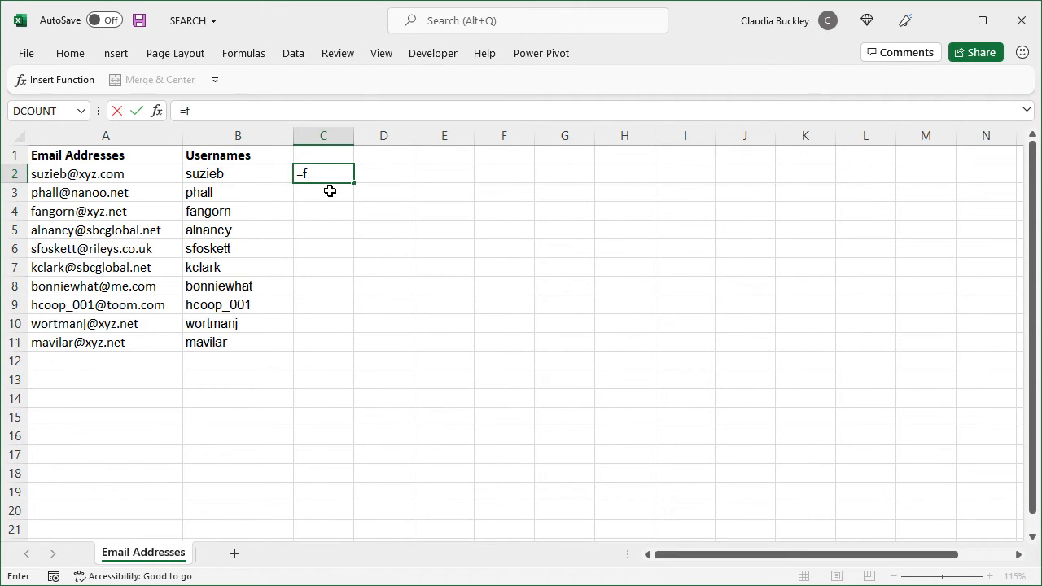
text(ind()
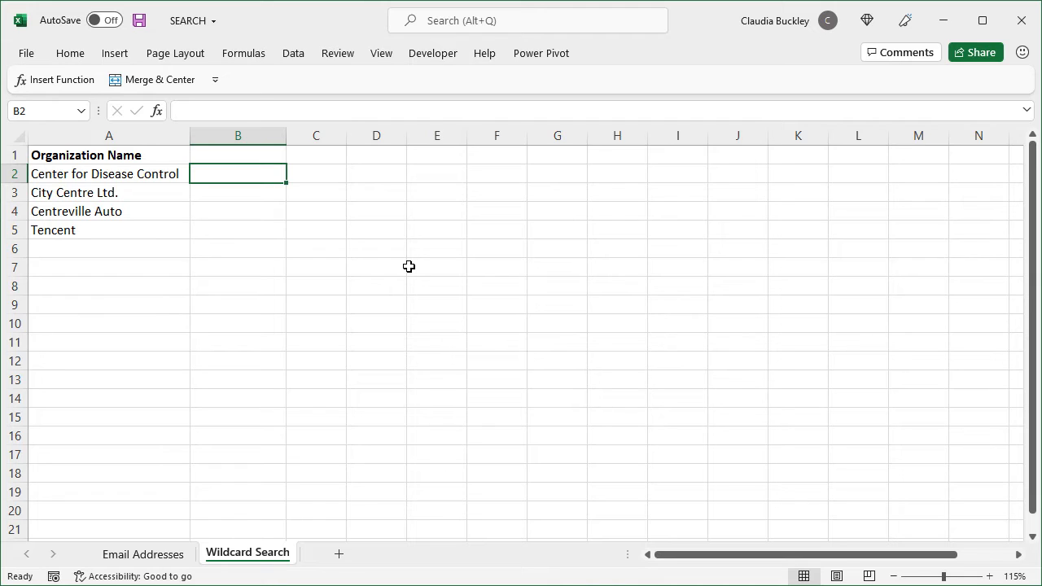
text(*)
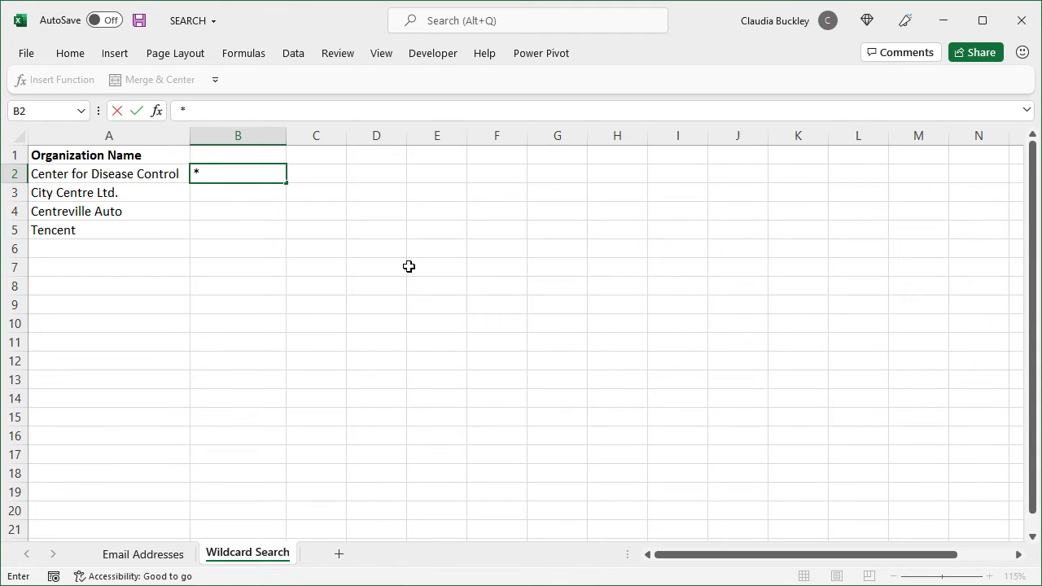
key(Escape)
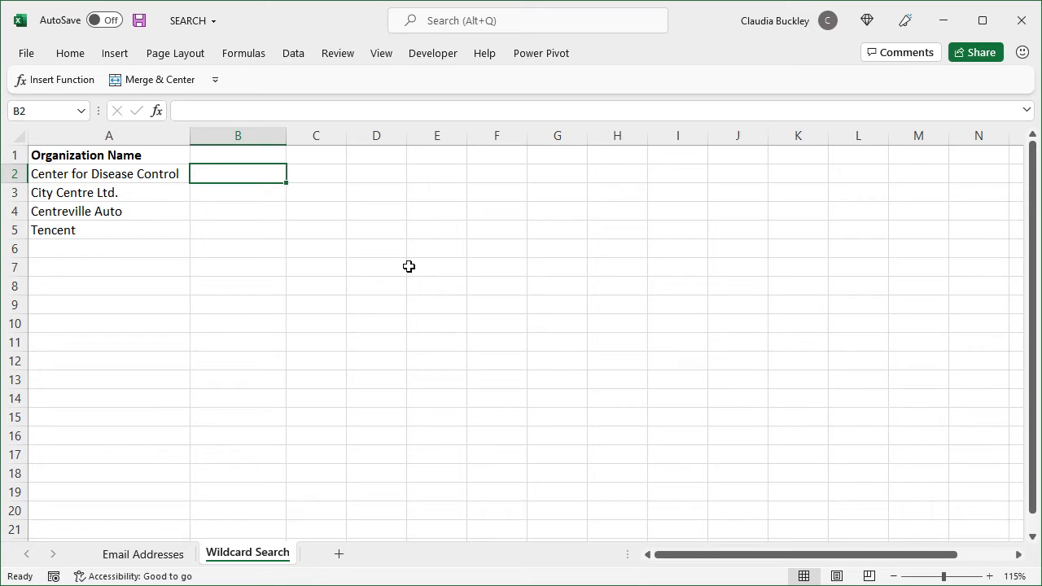
text(?)
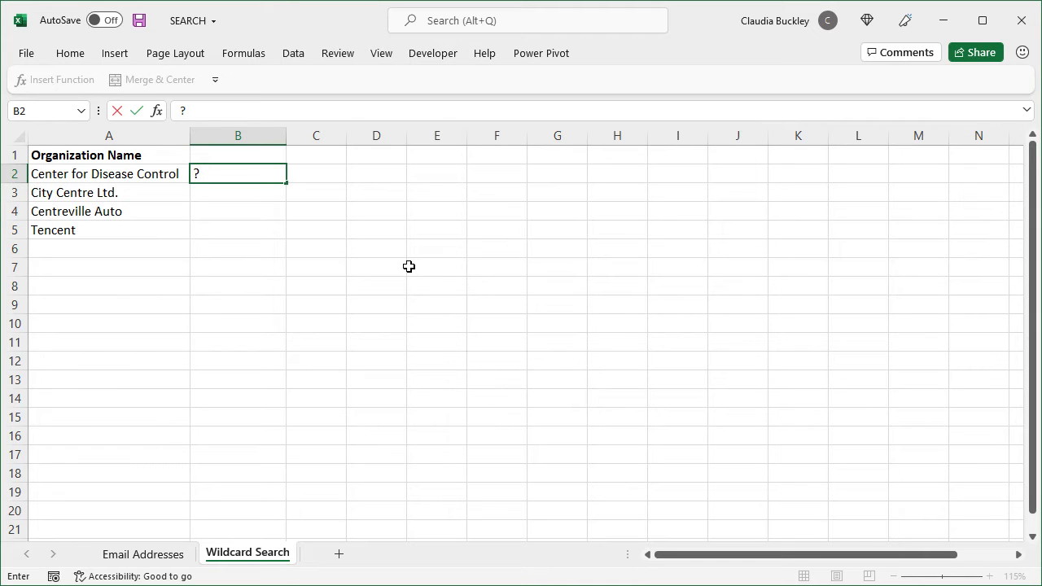
key(Escape)
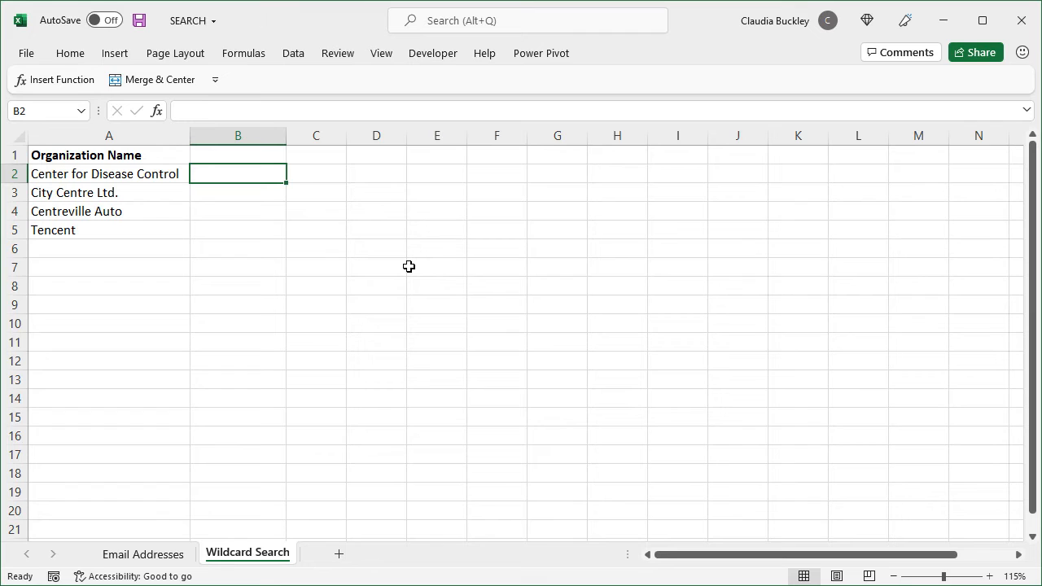
text(~)
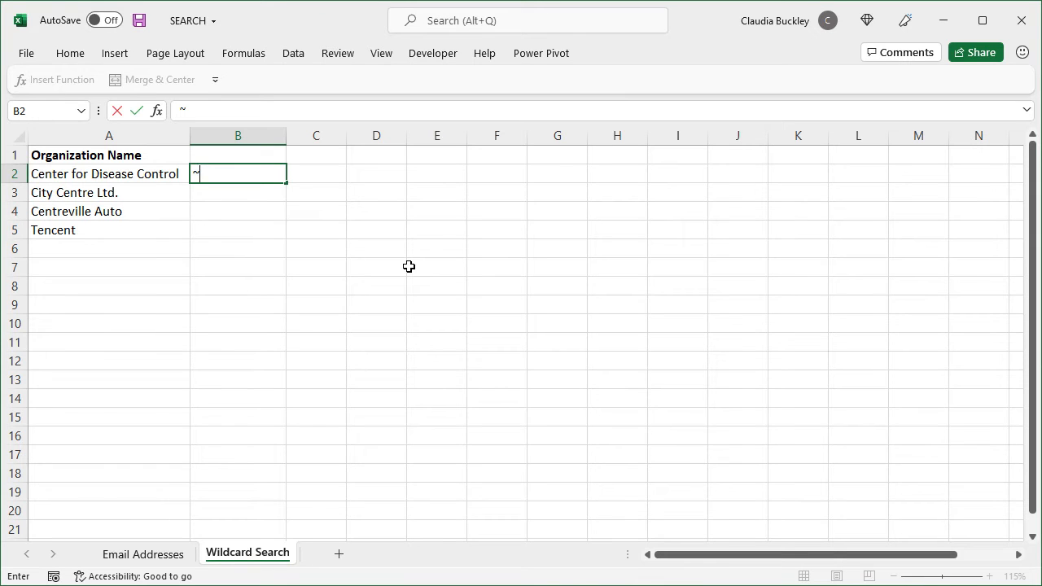
key(Escape)
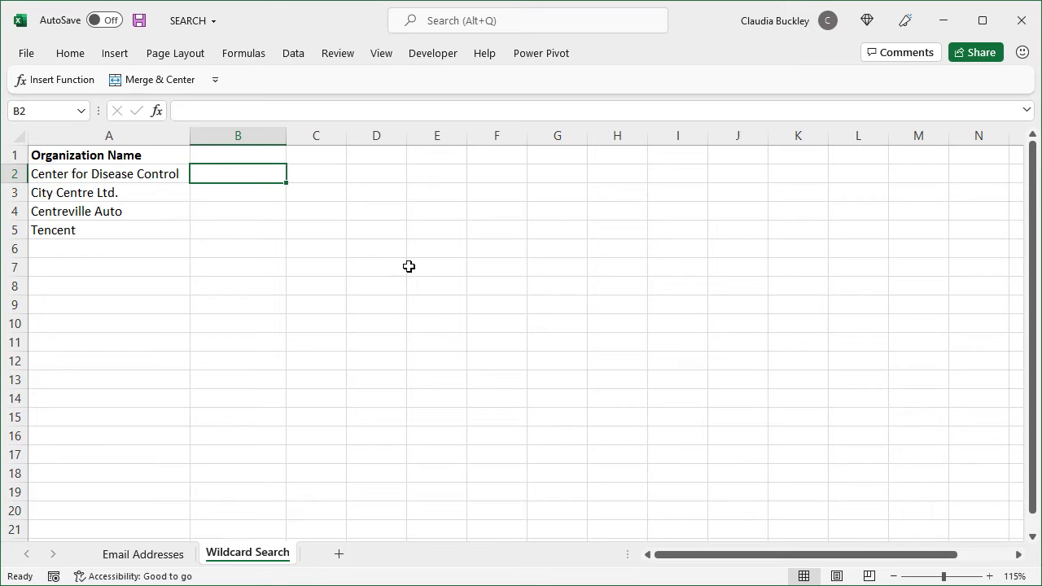
Enter the heading "Cent", including its quotation marks, in cell B1 of the Wildcard Search sheet
key(Up)
text("Cent)
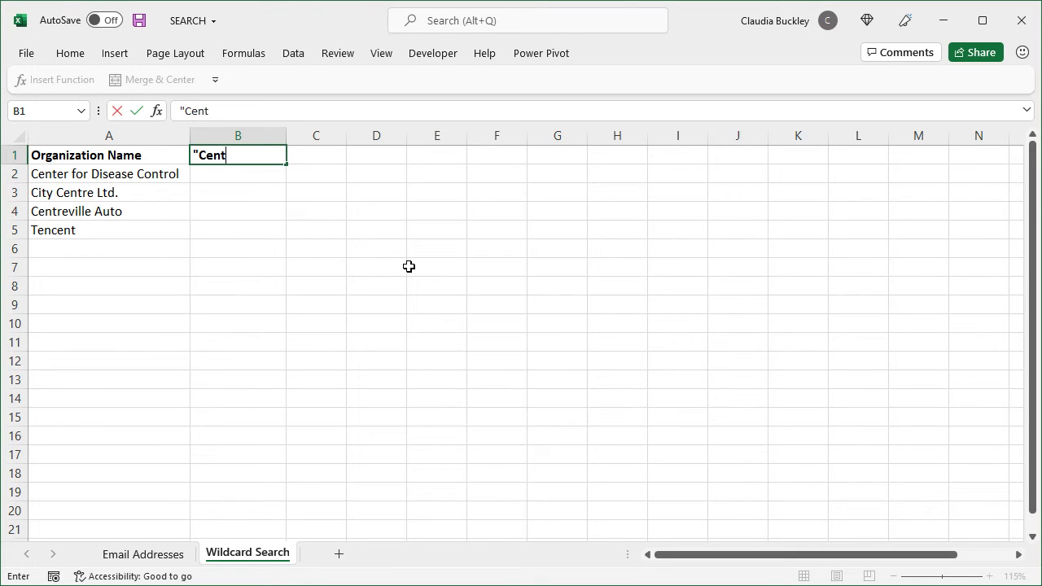
text(")
key(Return)
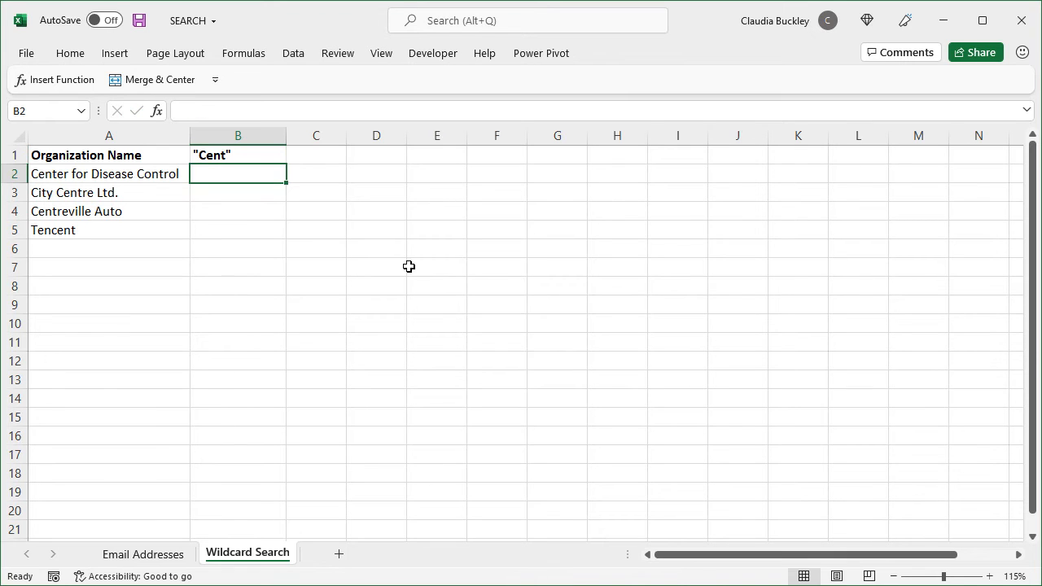
Enter =SEARCH("cent*",A2) in B2 and fill it down to B5 for all the organization names
text(=sea)
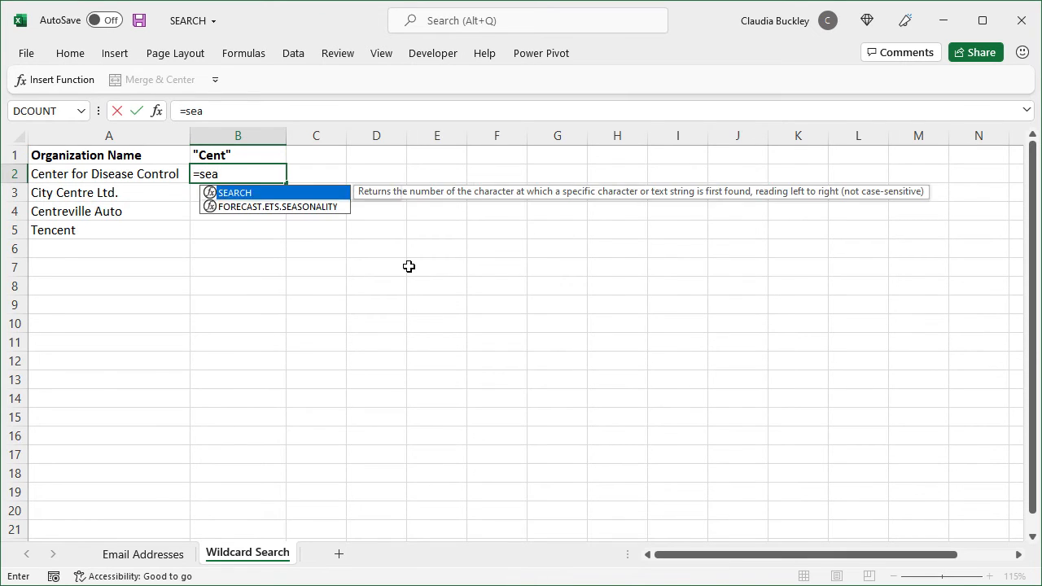
key(Tab)
text(")
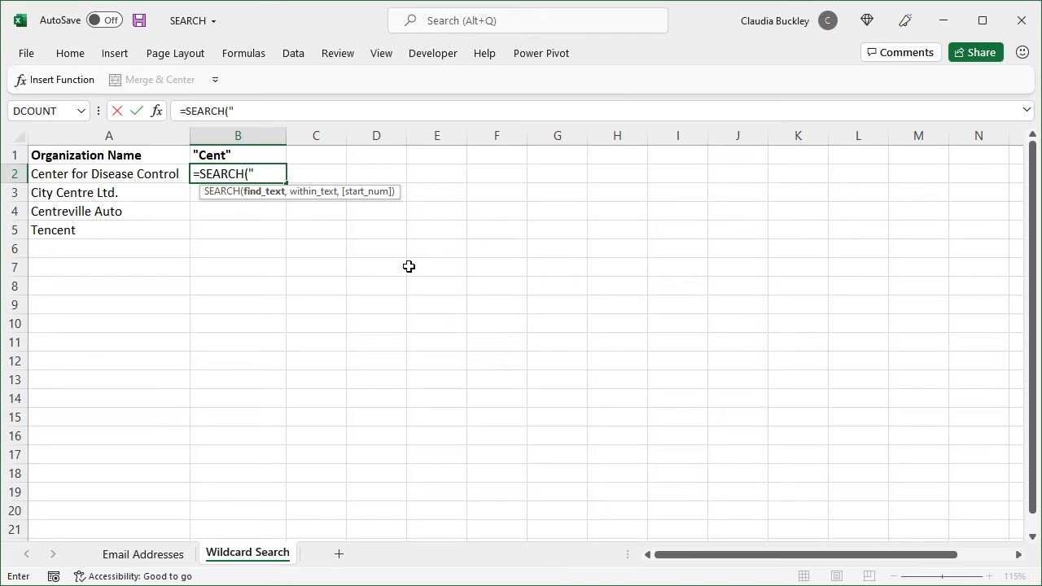
text(cent)
text(*",a2))
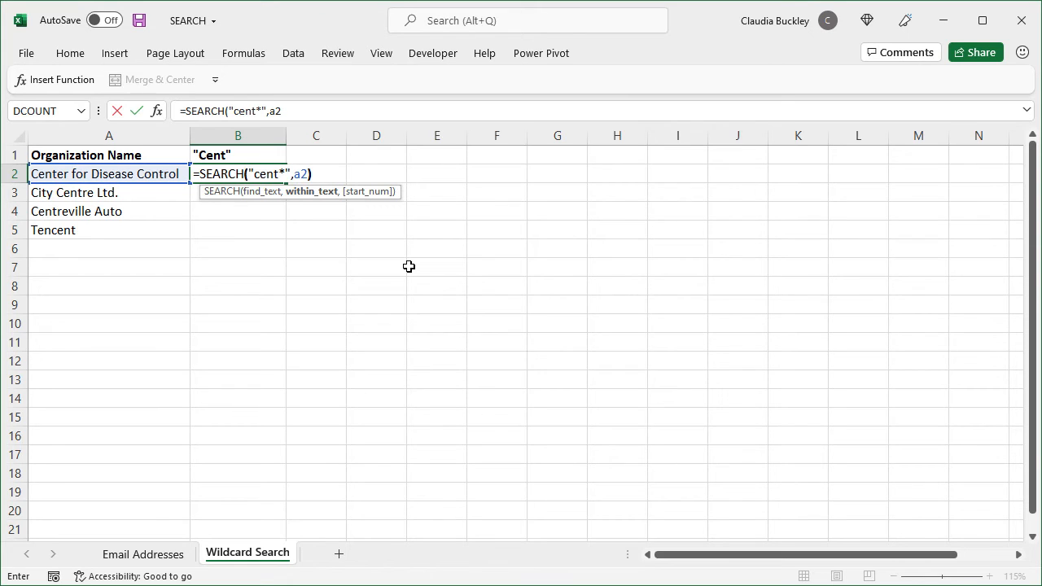
key(ctrl+Return)
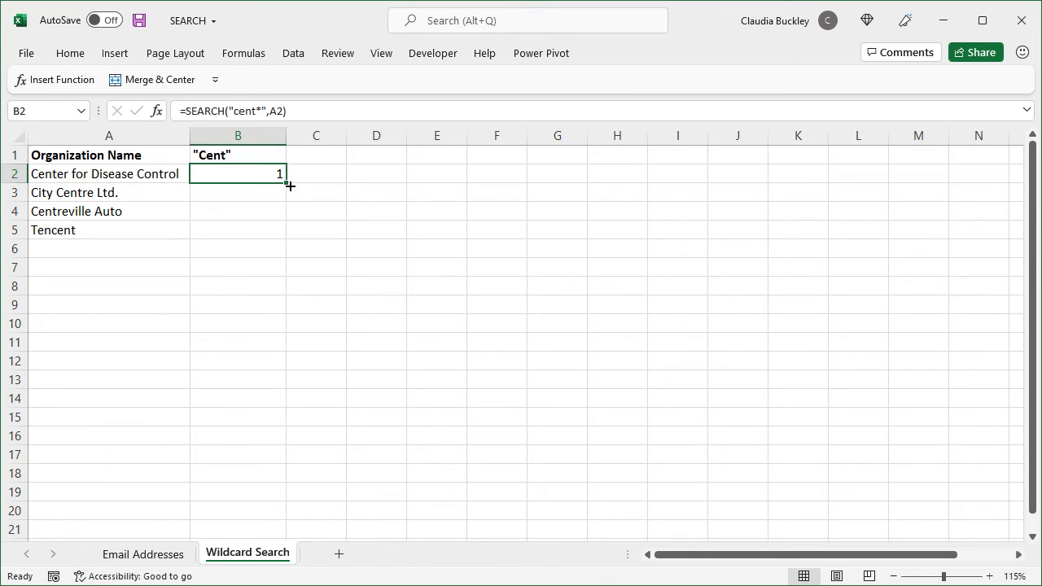
double_click(290, 186)
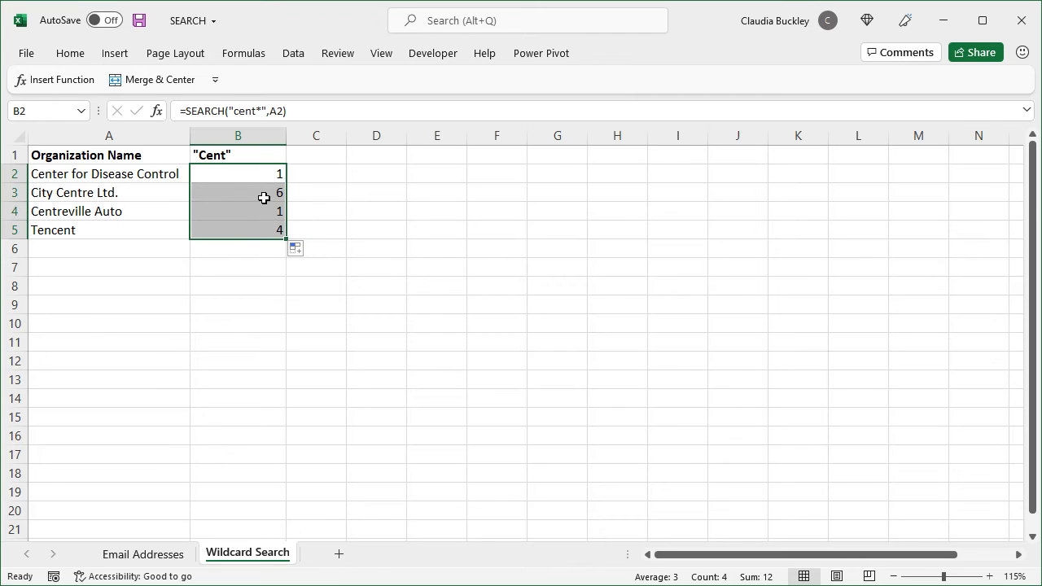
Examine the wildcard formula in B3, the organization name in A5 and the formula in B2
click(264, 197)
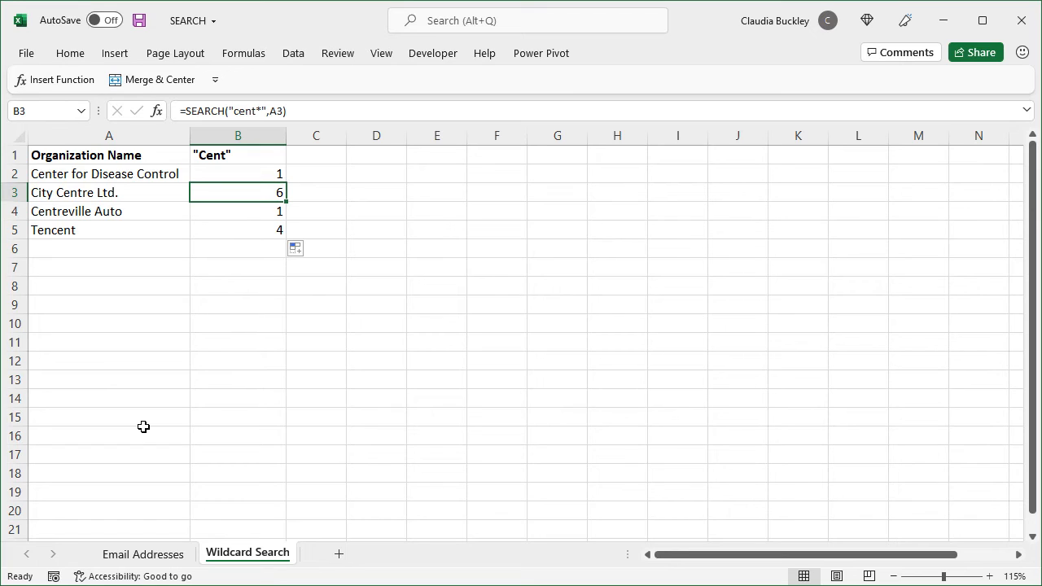
click(110, 229)
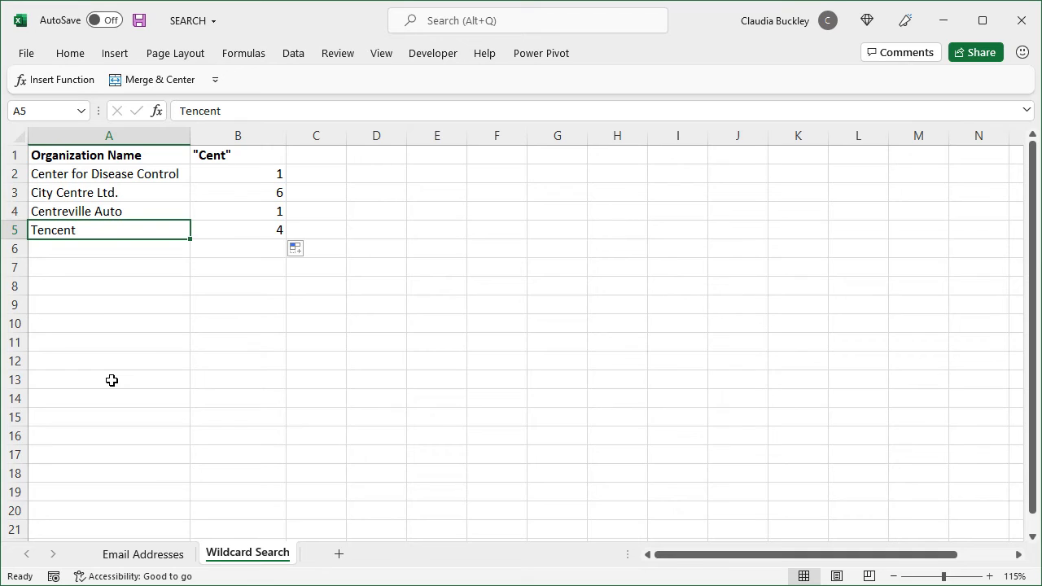
click(250, 174)
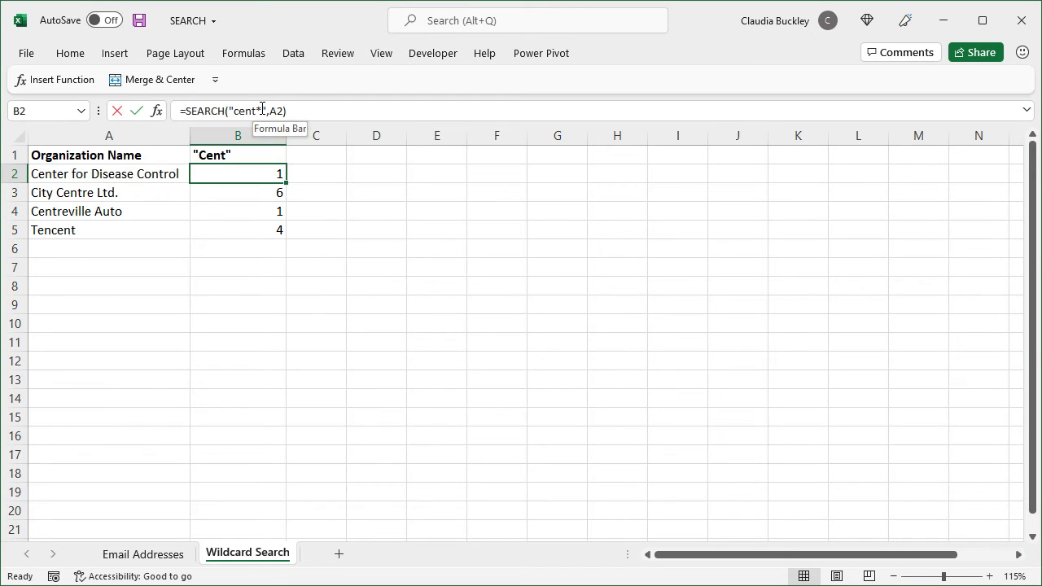
Change the search text in B2 to "cent?? " with a trailing space, giving =SEARCH("cent?? ",A2), and fill it down to B5
click(262, 111)
key(BackSpace)
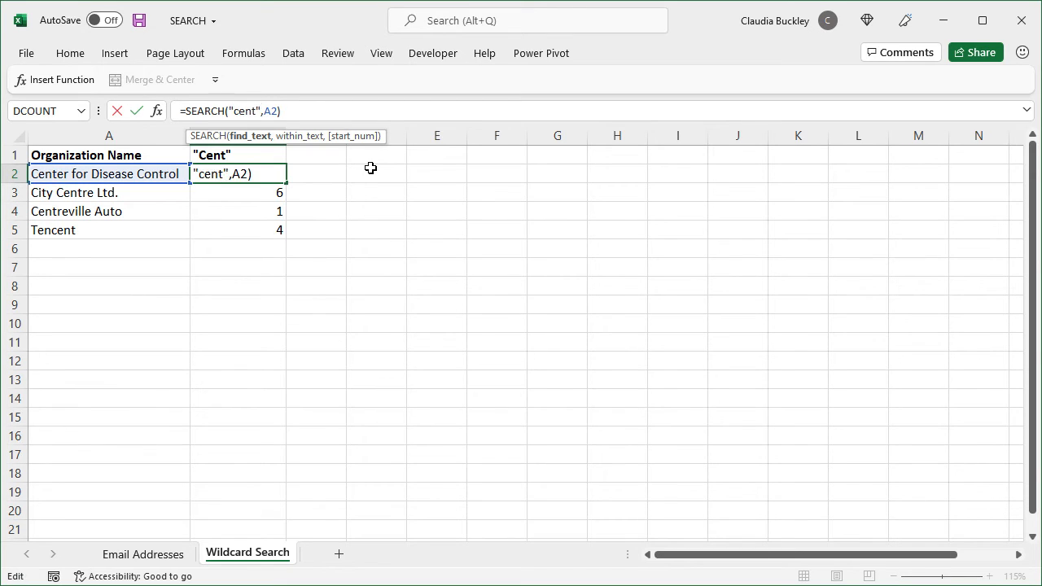
text(??)
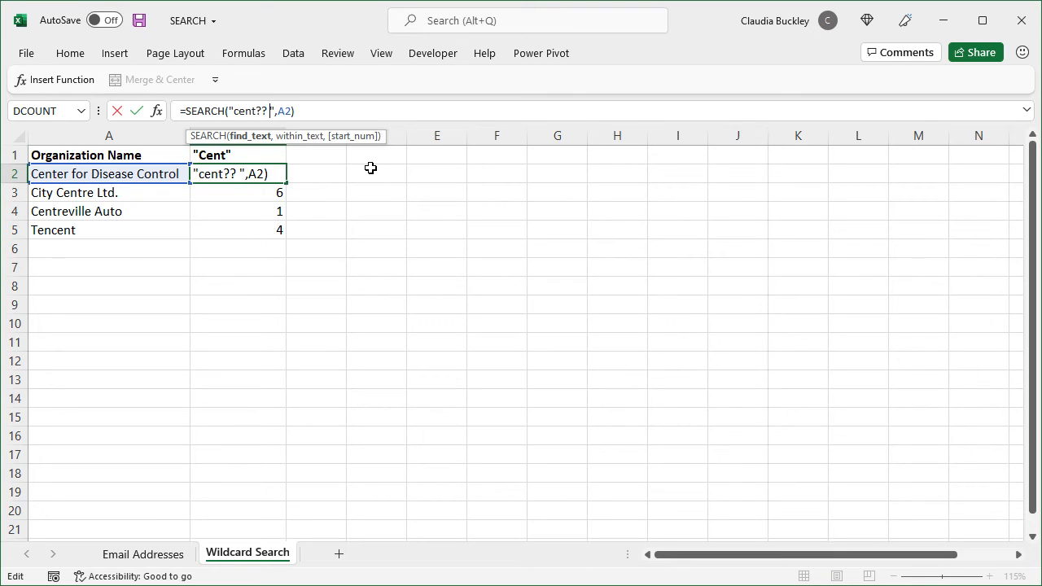
key(Return)
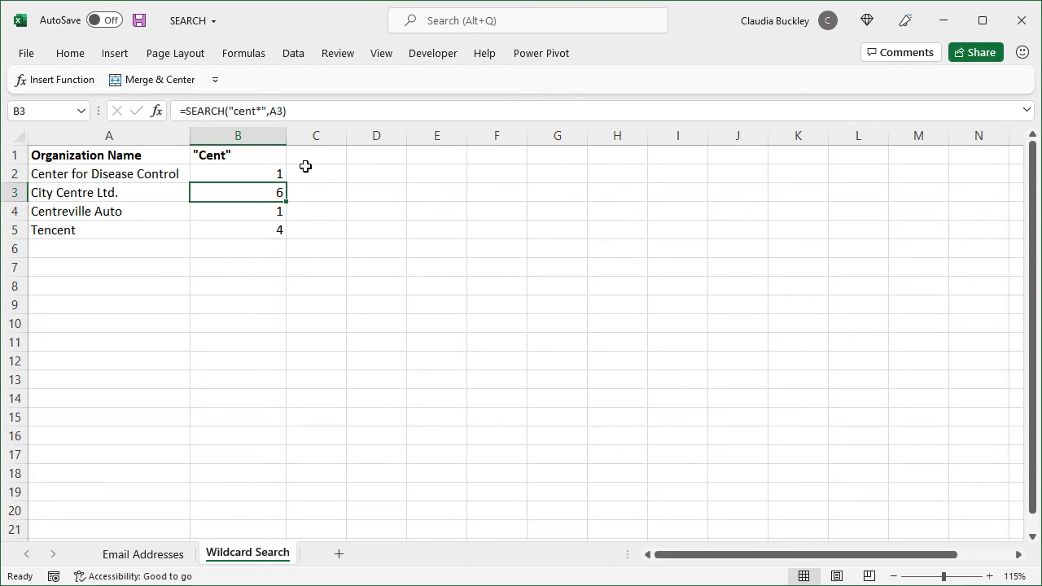
click(248, 173)
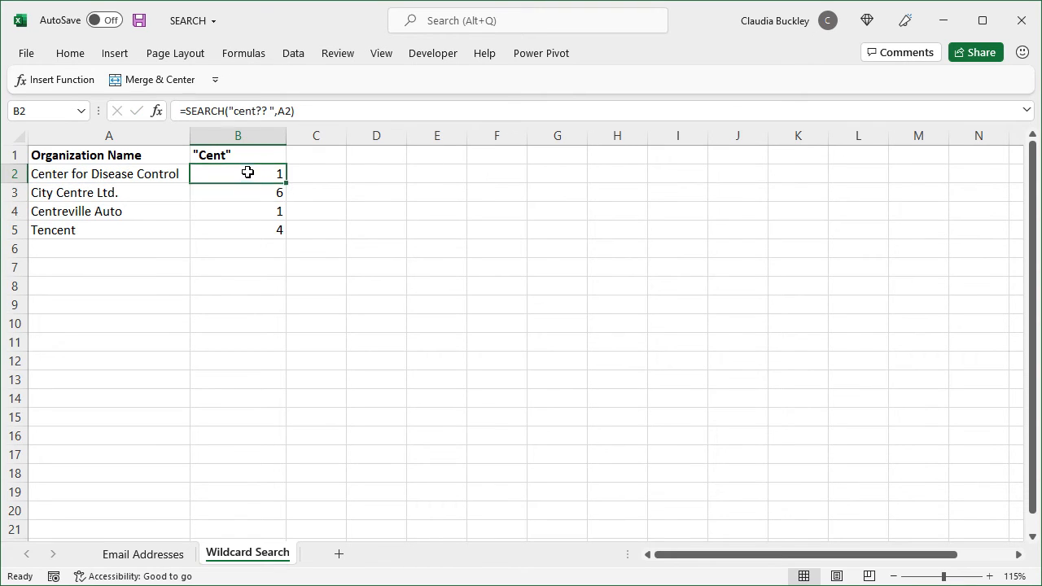
double_click(288, 184)
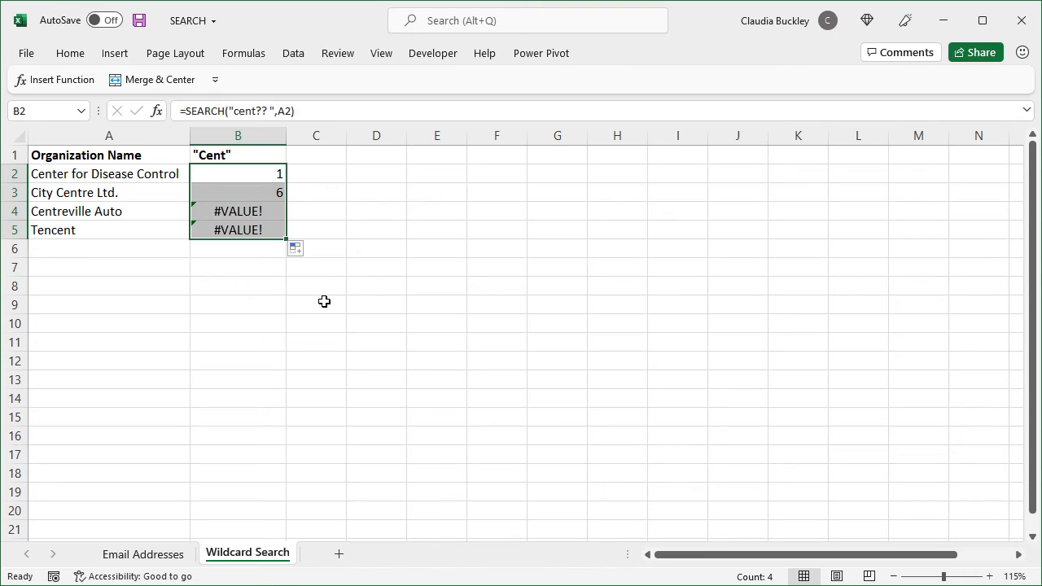
Examine the question-mark wildcard formulas in B2 and B4 and the organization name in A5
click(245, 175)
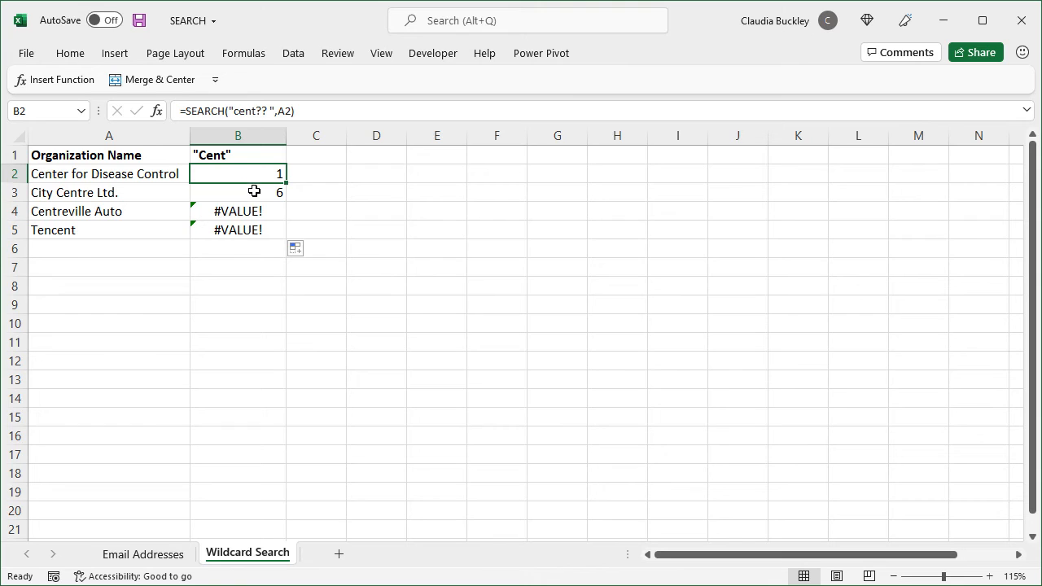
click(217, 209)
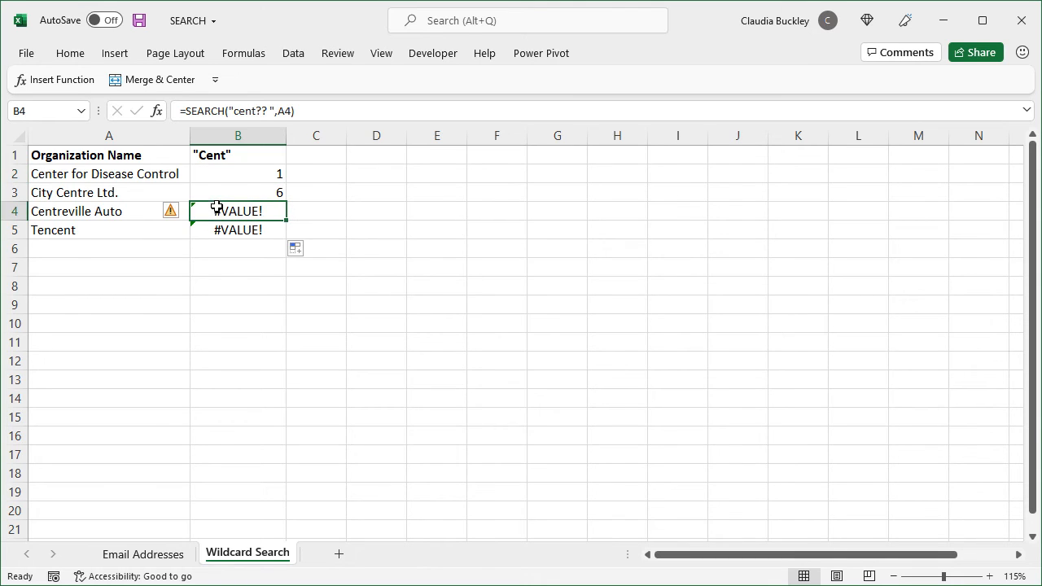
click(84, 229)
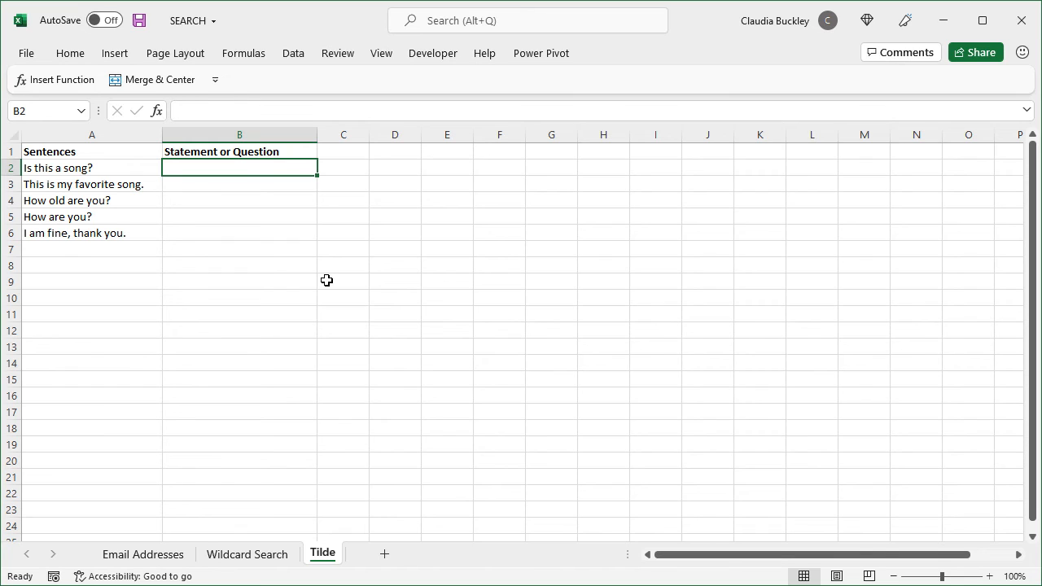
Enter =SEARCH("~?",A2) in B2 of the Tilde sheet and fill it down to B6 for all the sentences
text(=se)
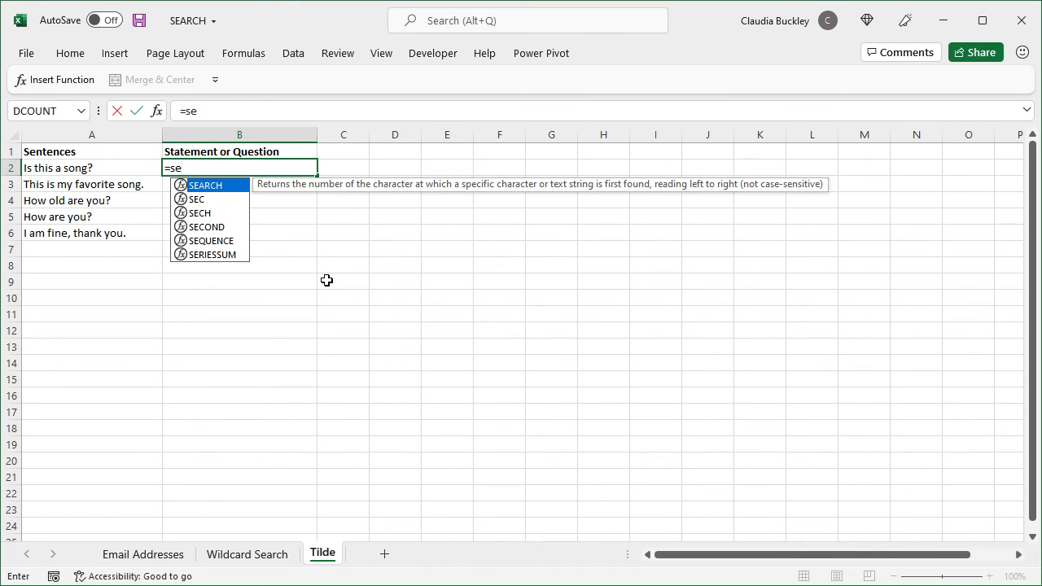
key(Tab)
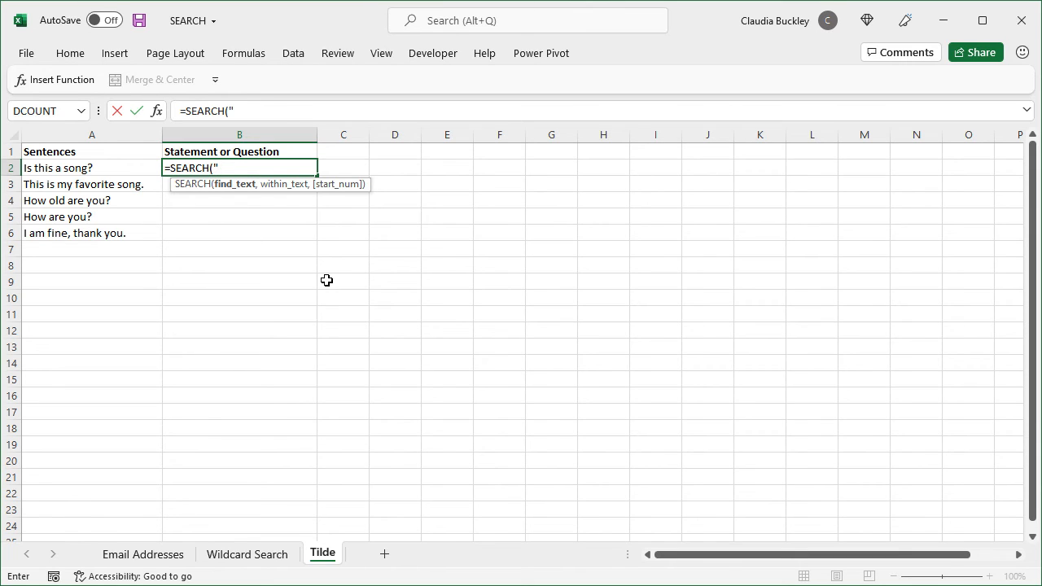
text("~?",)
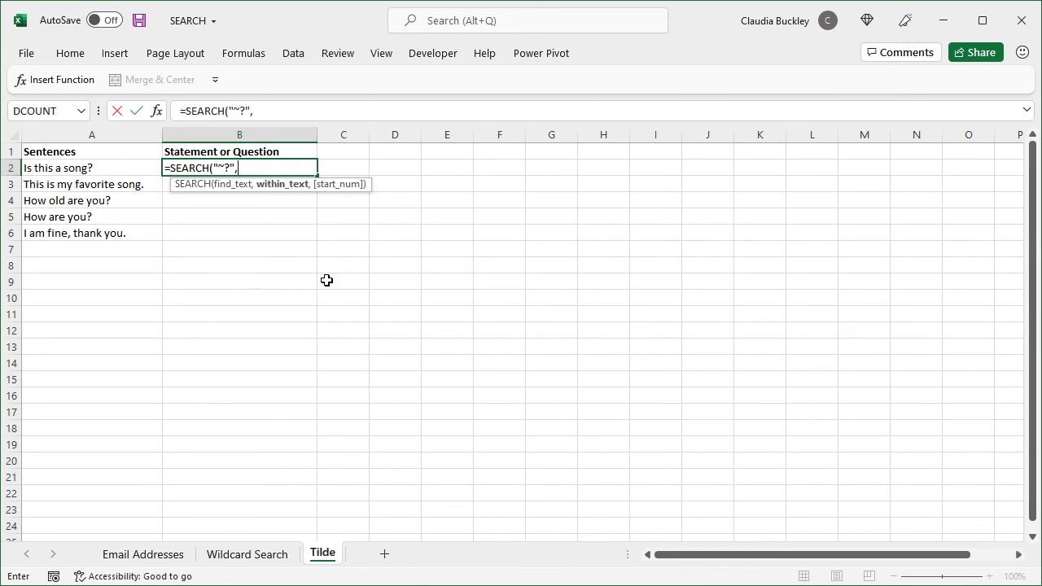
text(a2)
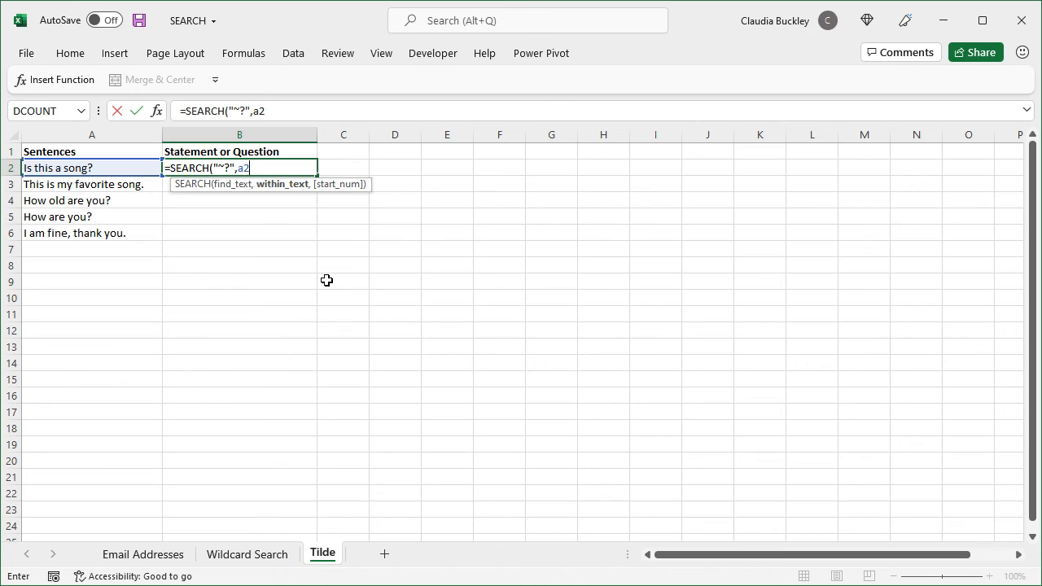
text())
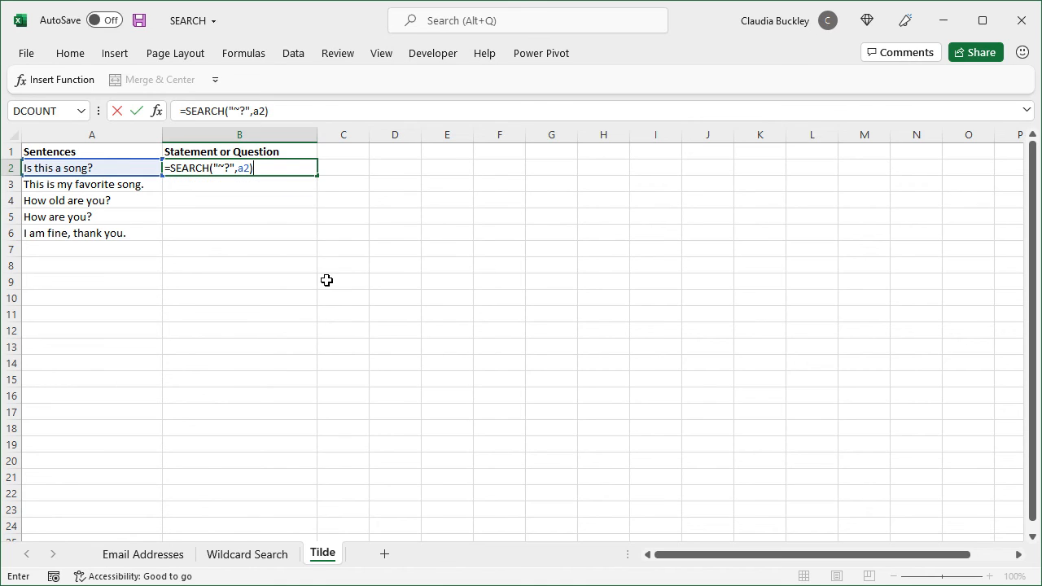
key(Return)
key(Up)
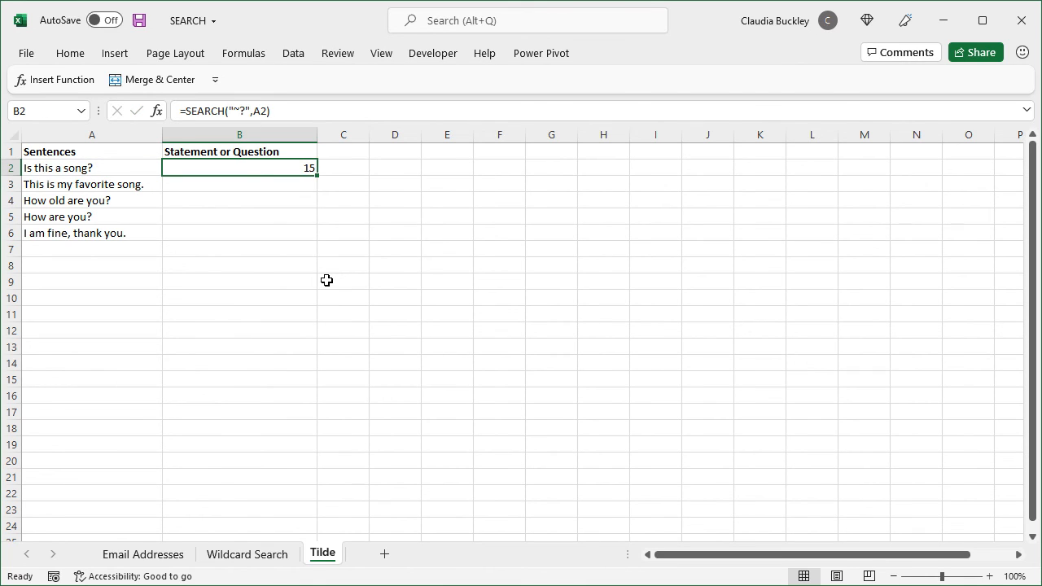
double_click(317, 176)
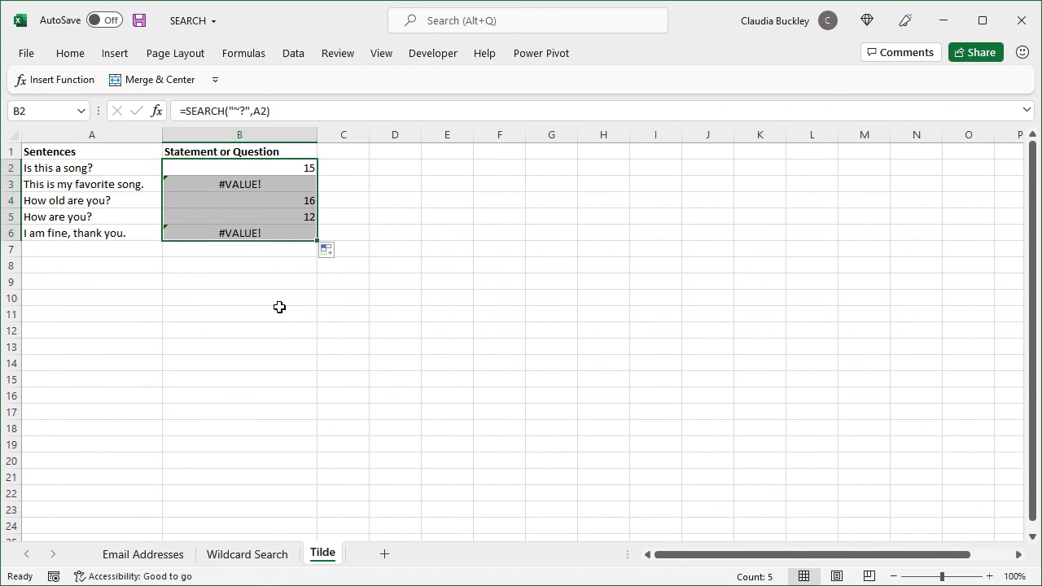
Wrap the B2 formula in ISNUMBER, giving =ISNUMBER(SEARCH("~?",A2)), and fill it down to B6
click(182, 110)
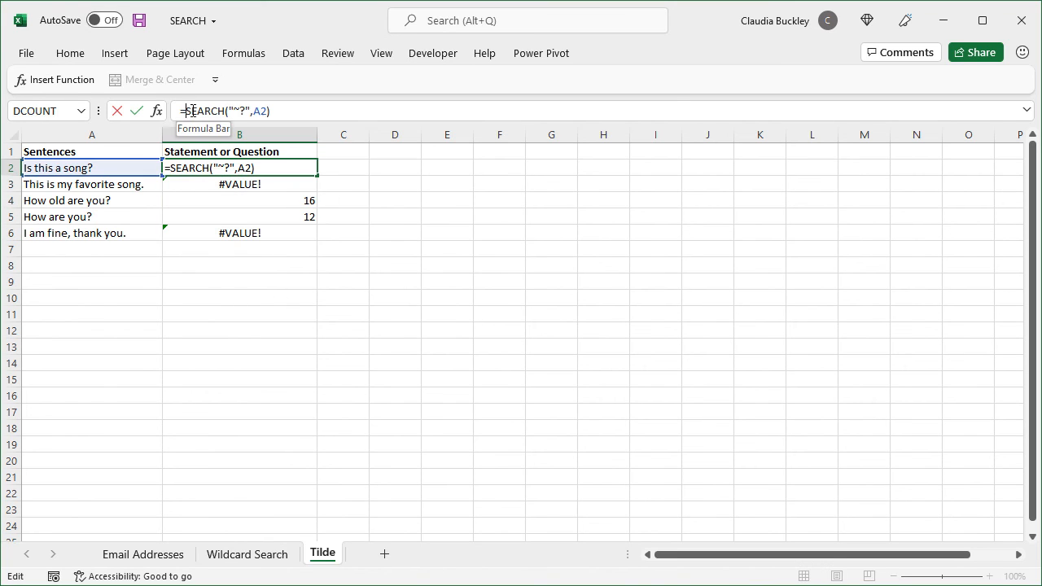
text(isnumber()
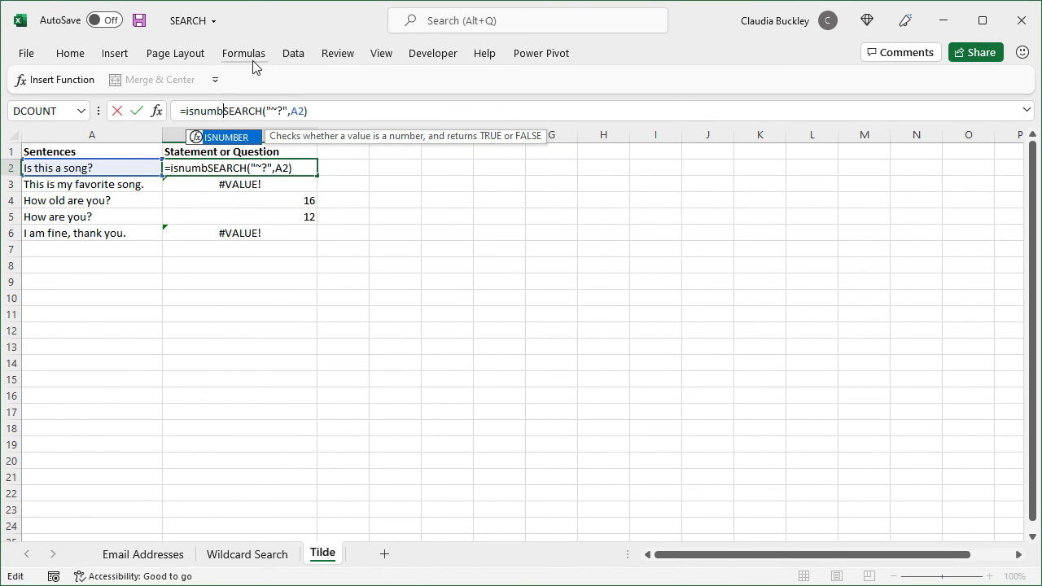
click(350, 111)
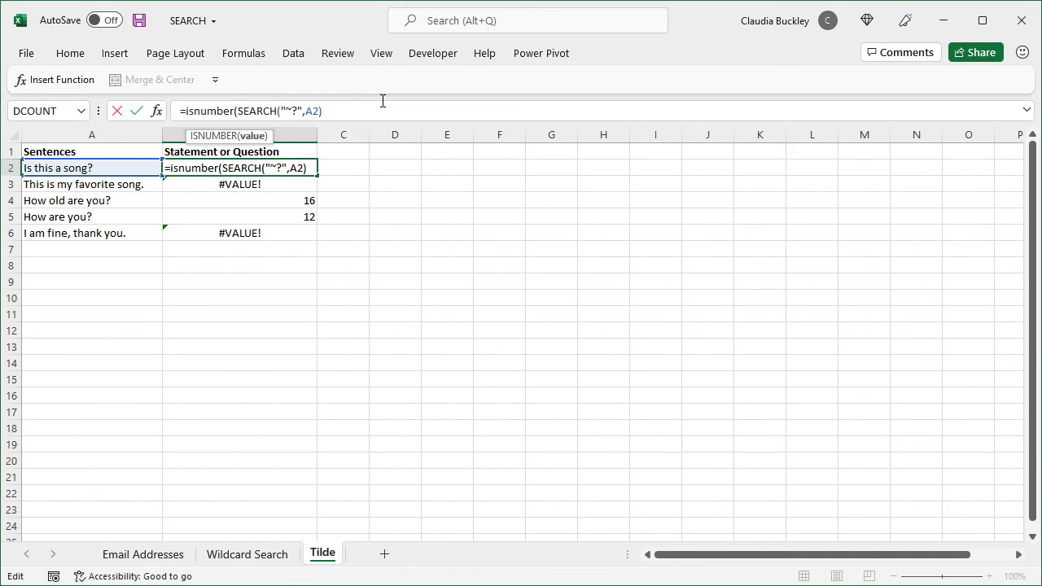
text())
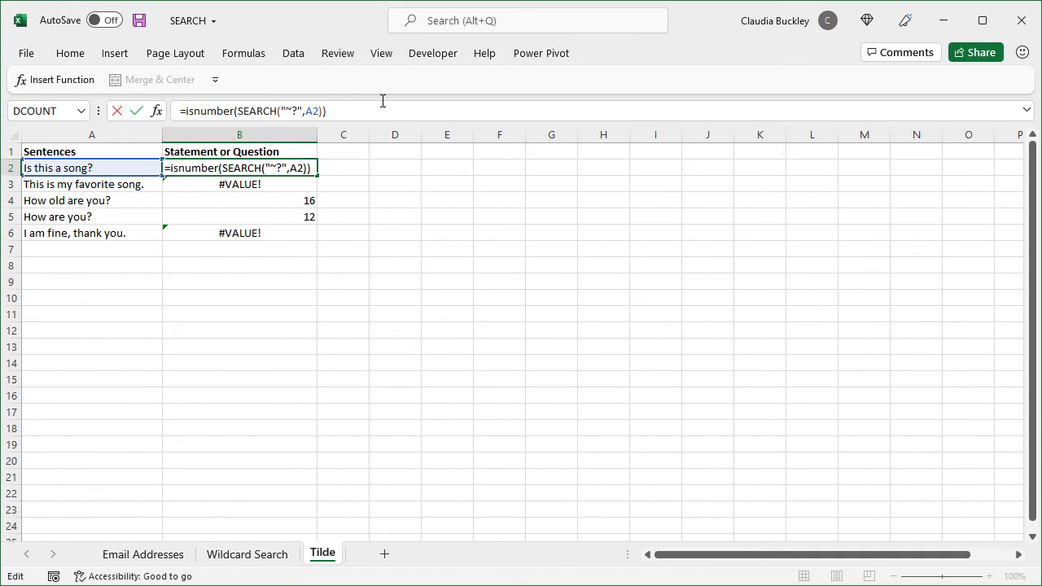
key(Return)
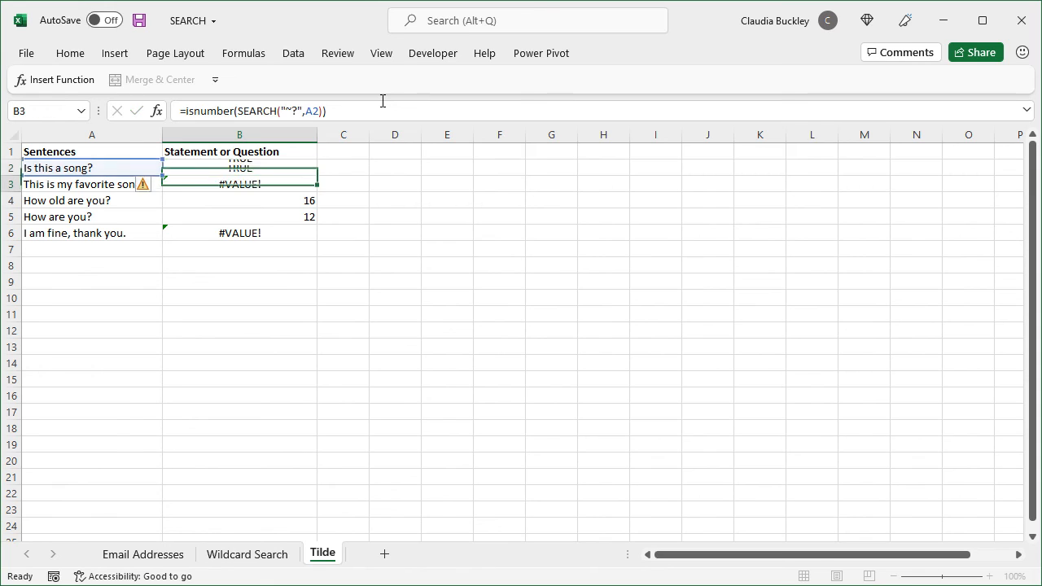
click(244, 168)
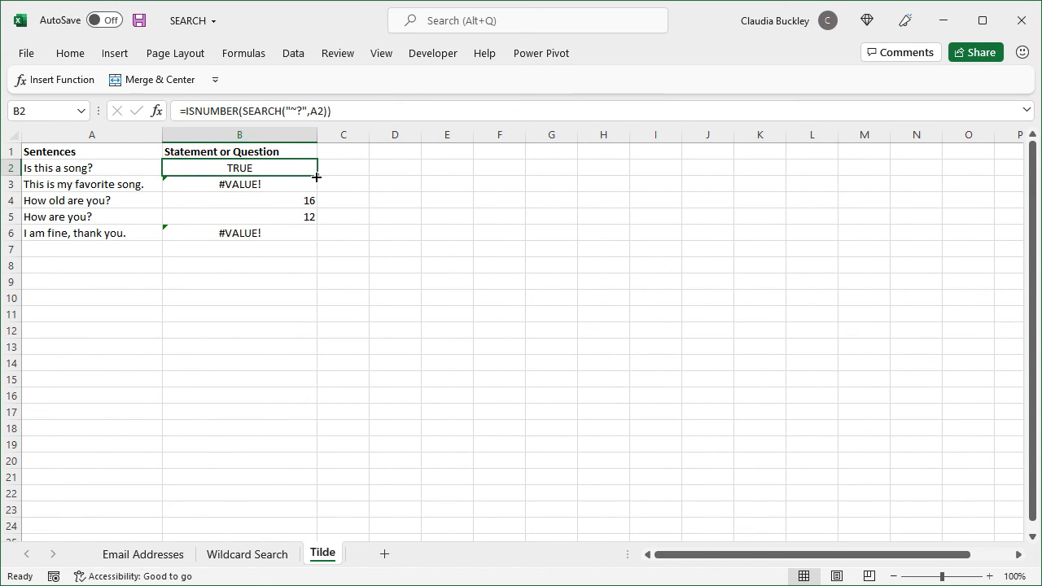
double_click(316, 177)
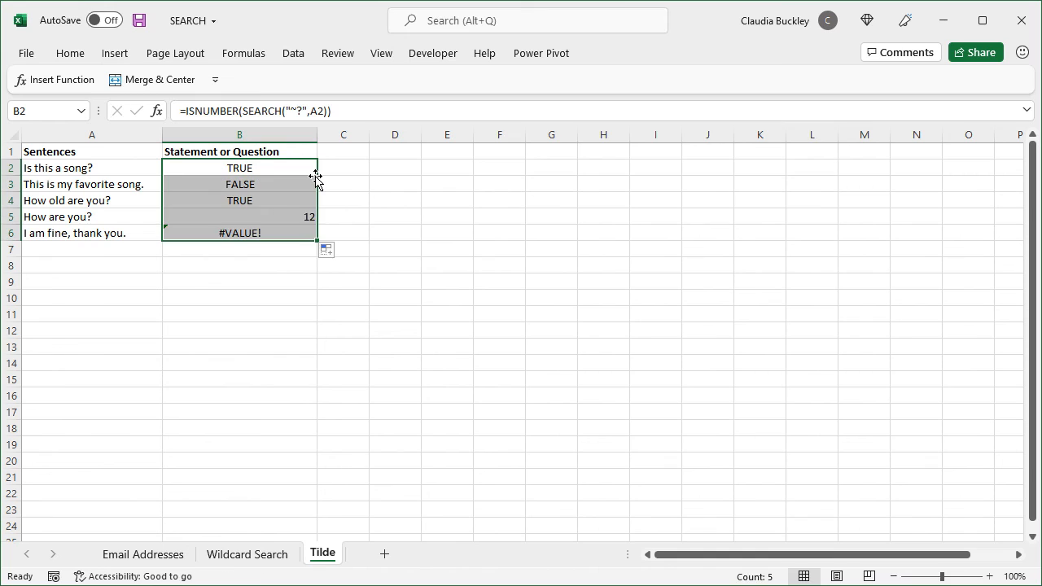
Extend the B2 formula to =IF(ISNUMBER(SEARCH("~?",A2)),"Question","Statement") and fill it down to B6
click(269, 169)
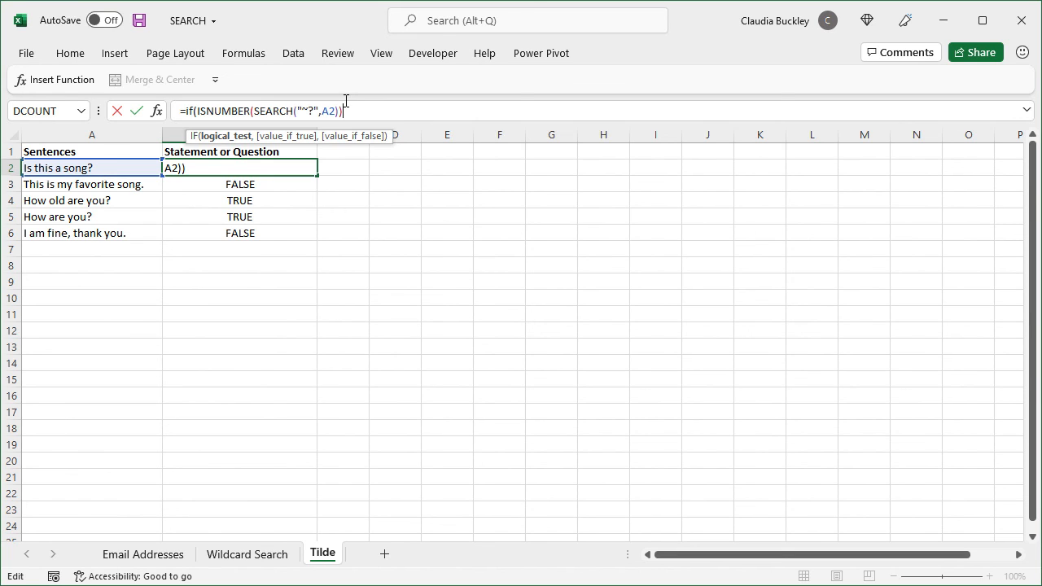
text(,")
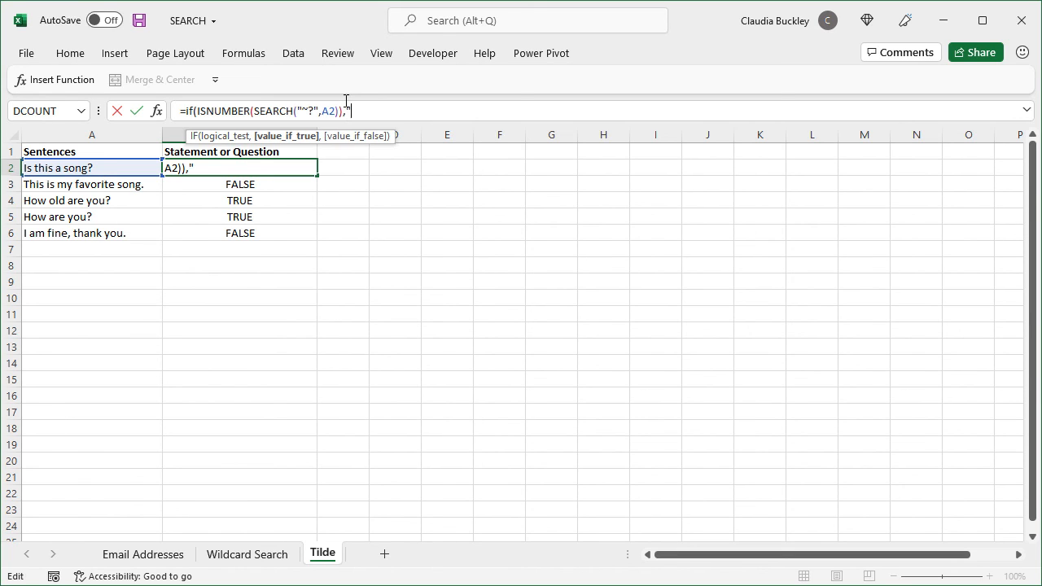
text(Question",)
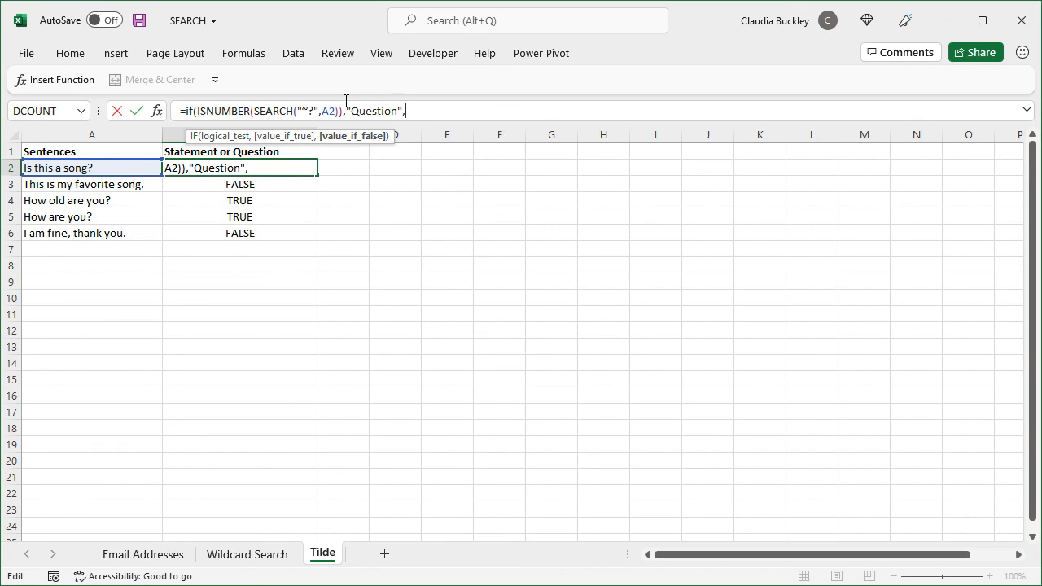
text("Statement")
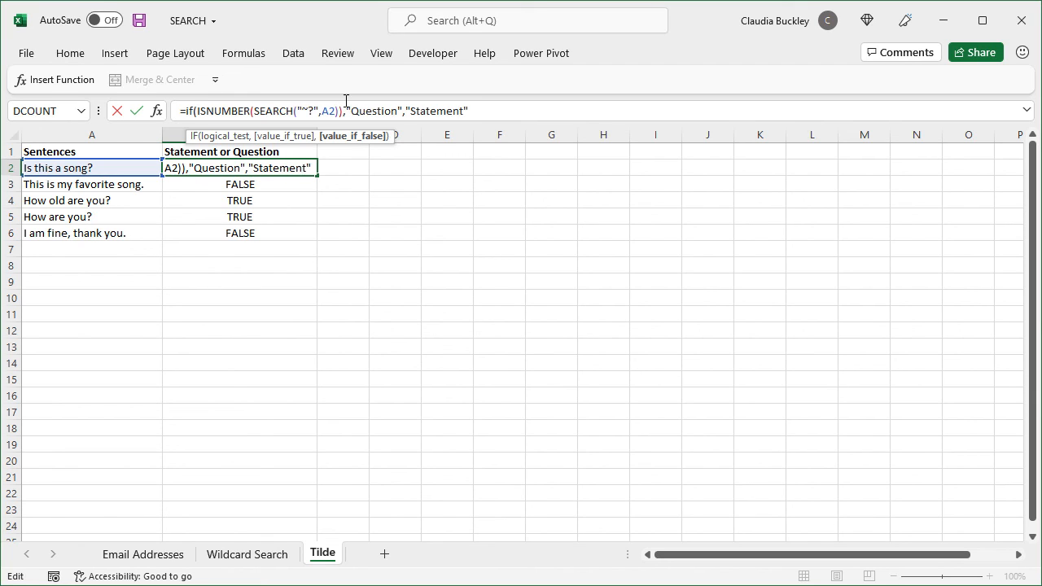
text())
key(Return)
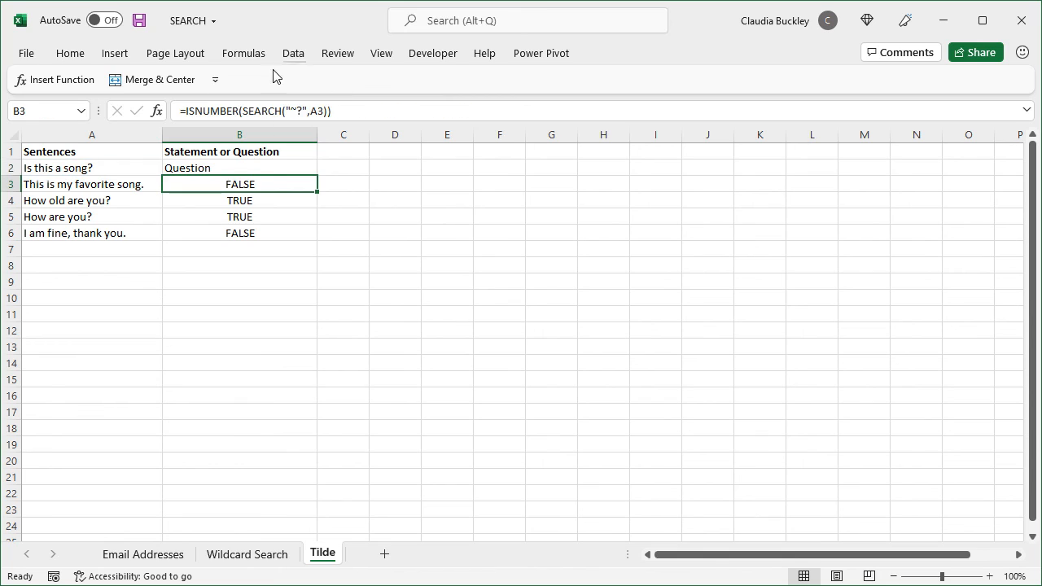
click(272, 168)
double_click(317, 175)
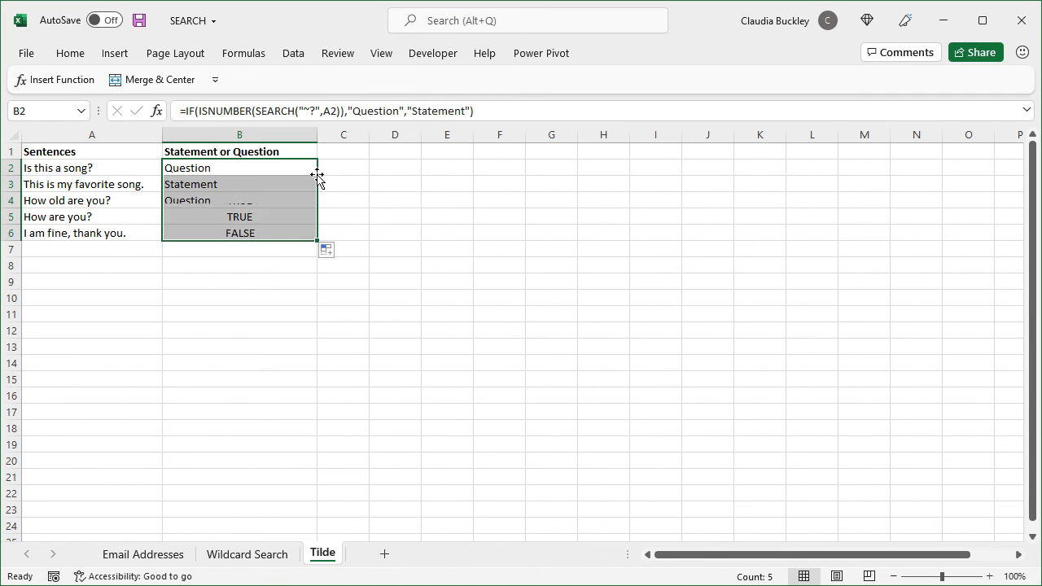